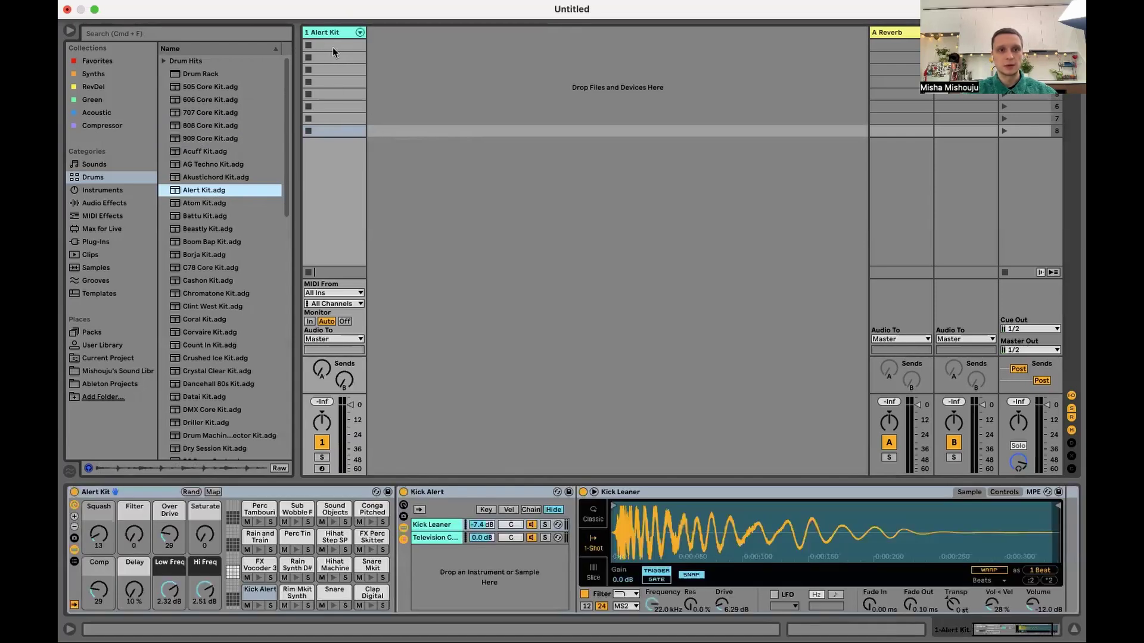
Create a clip in Alert Kit's first slot and add Perc Tin at 1, Perc Tambourine at 1.1.4 and 1.4, plus single hits at 1.2.3, 1.3.3 and 1.4.4
double_click(332, 46)
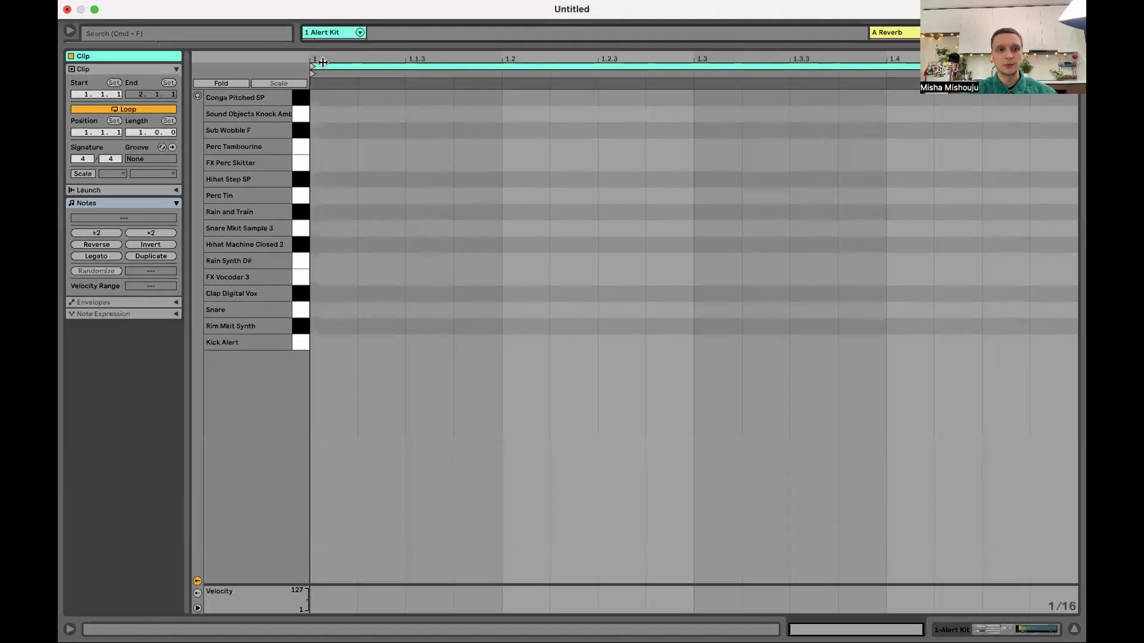
left_click(198, 96)
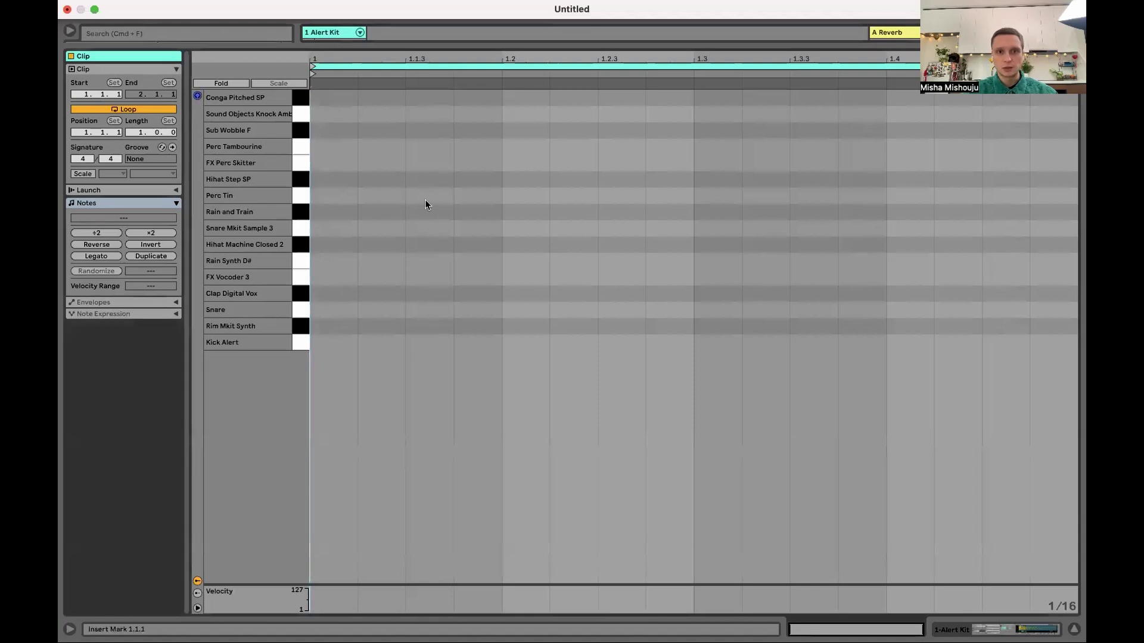
double_click(334, 194)
double_click(469, 147)
double_click(633, 114)
double_click(795, 179)
left_click(932, 149)
double_click(908, 147)
double_click(1038, 162)
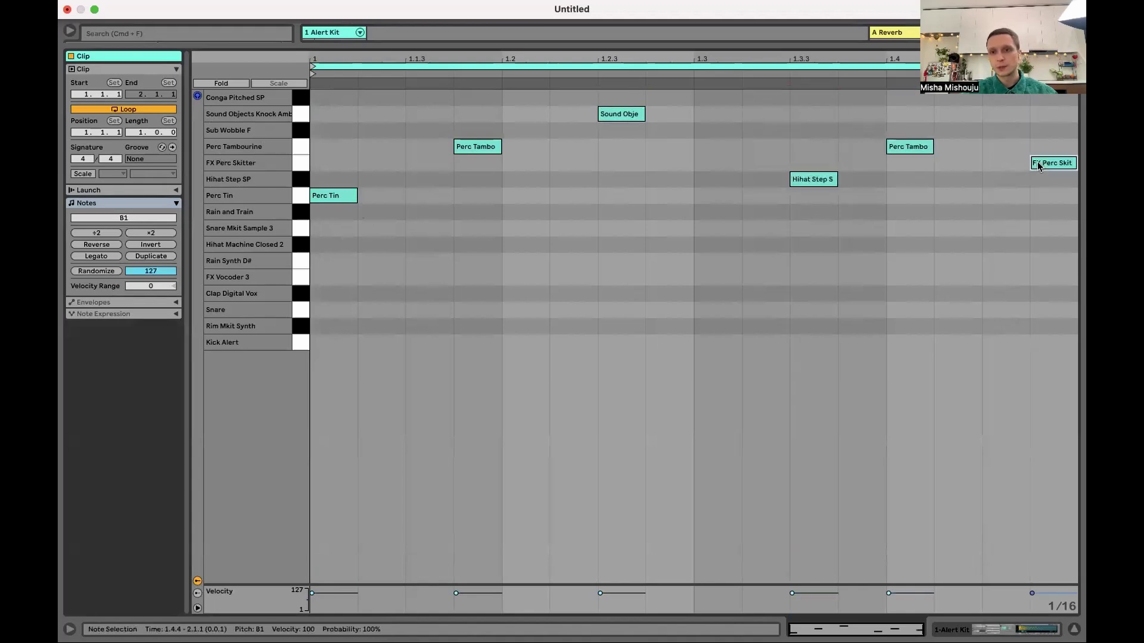
left_click(356, 70)
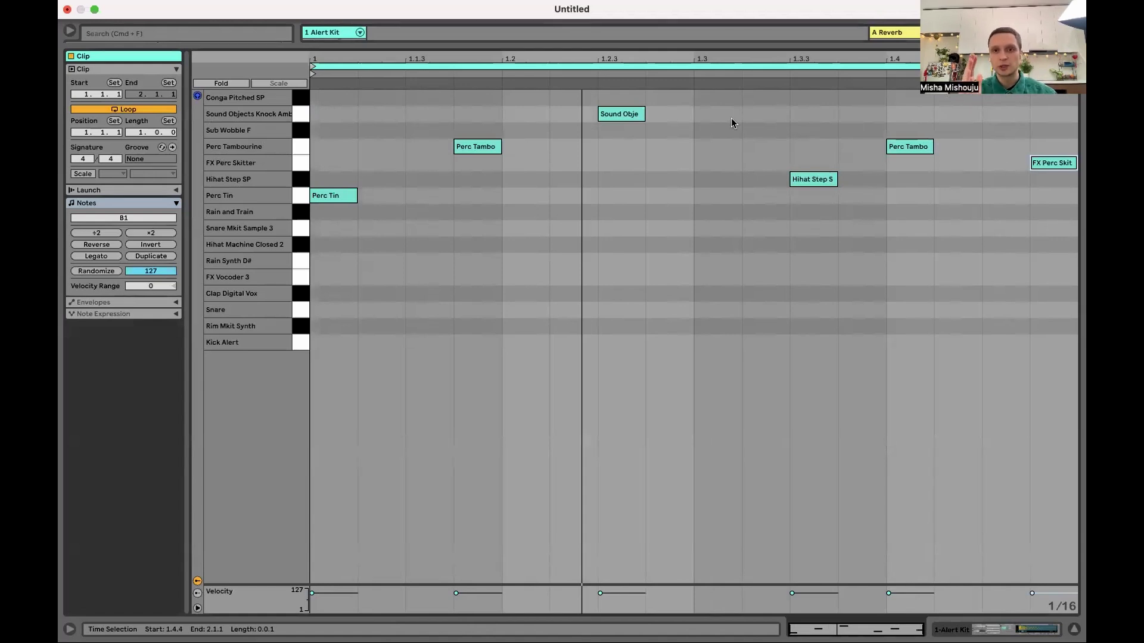
Add Kick Alert notes on all four beats of the bar for a four-on-the-floor kick
left_click(691, 355)
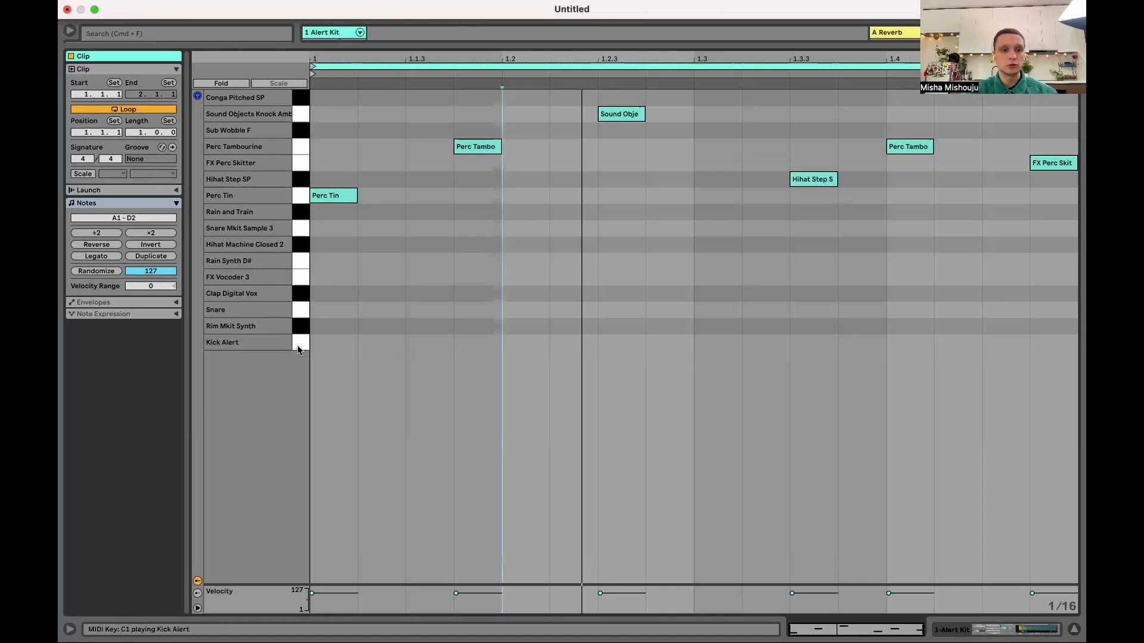
double_click(334, 343)
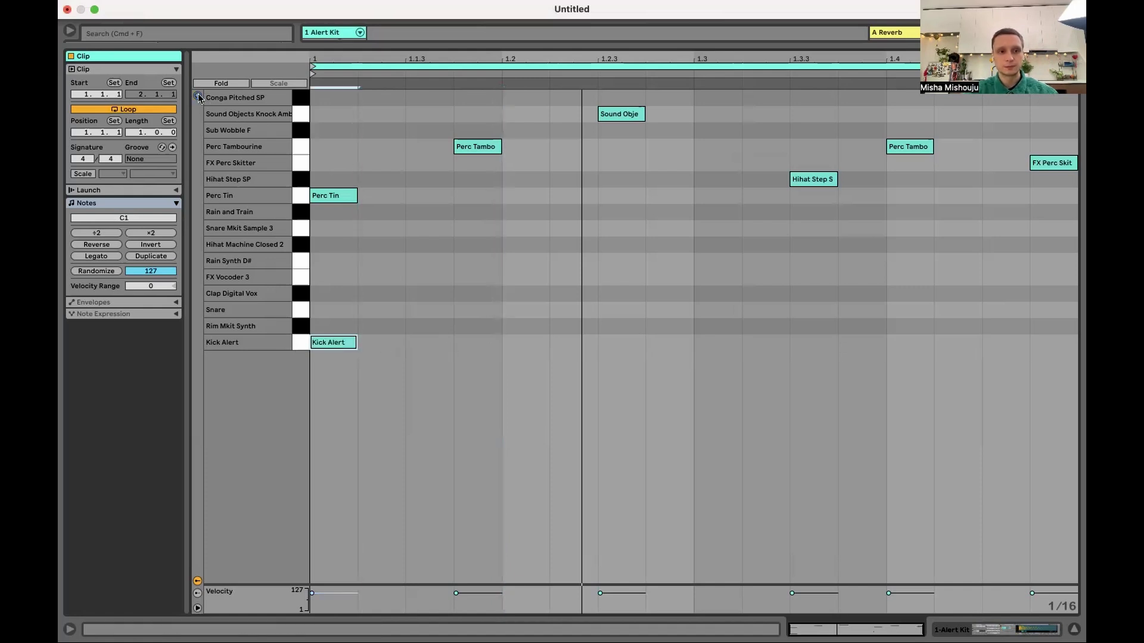
double_click(520, 346)
double_click(722, 345)
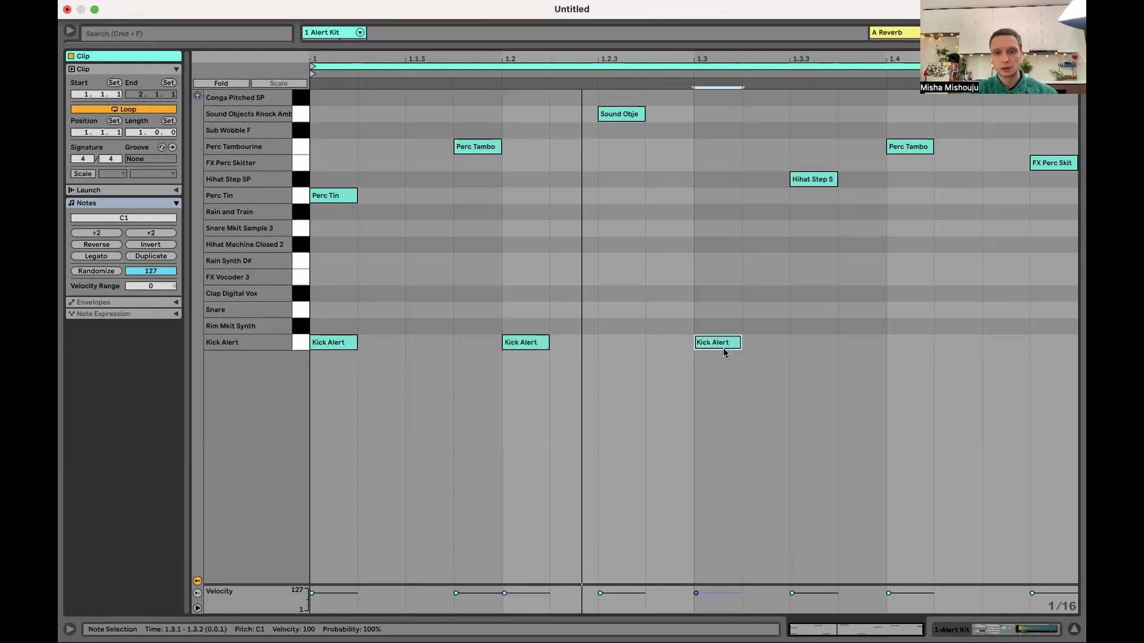
double_click(907, 344)
left_click(851, 411)
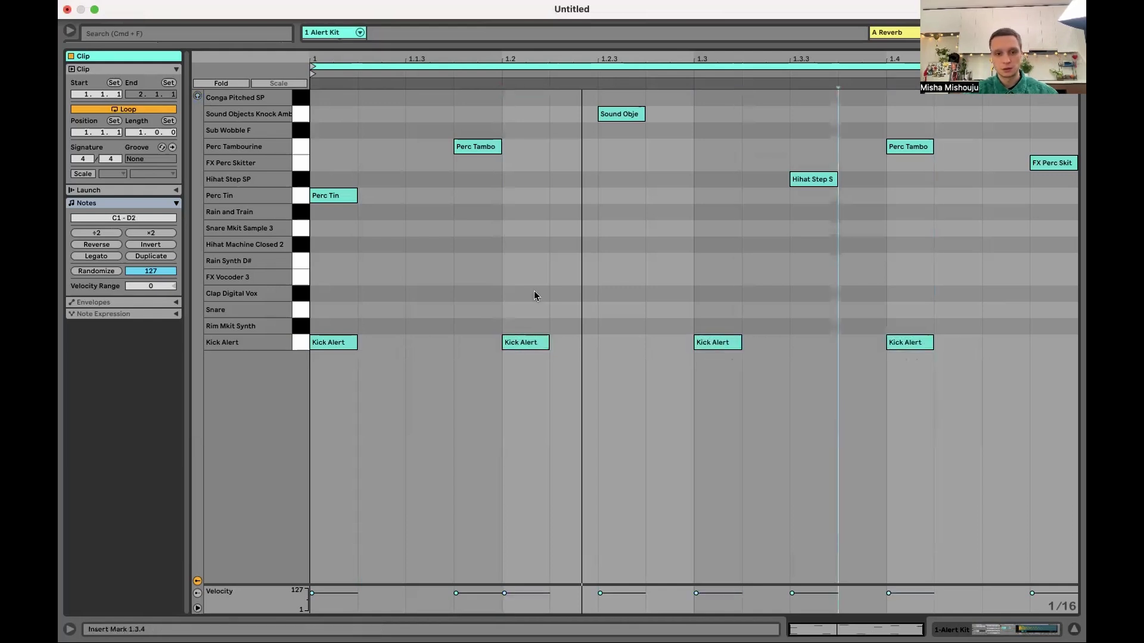
Highlight each gap between the kick hits and play the clip from its start
left_click_drag(496, 309, 382, 392)
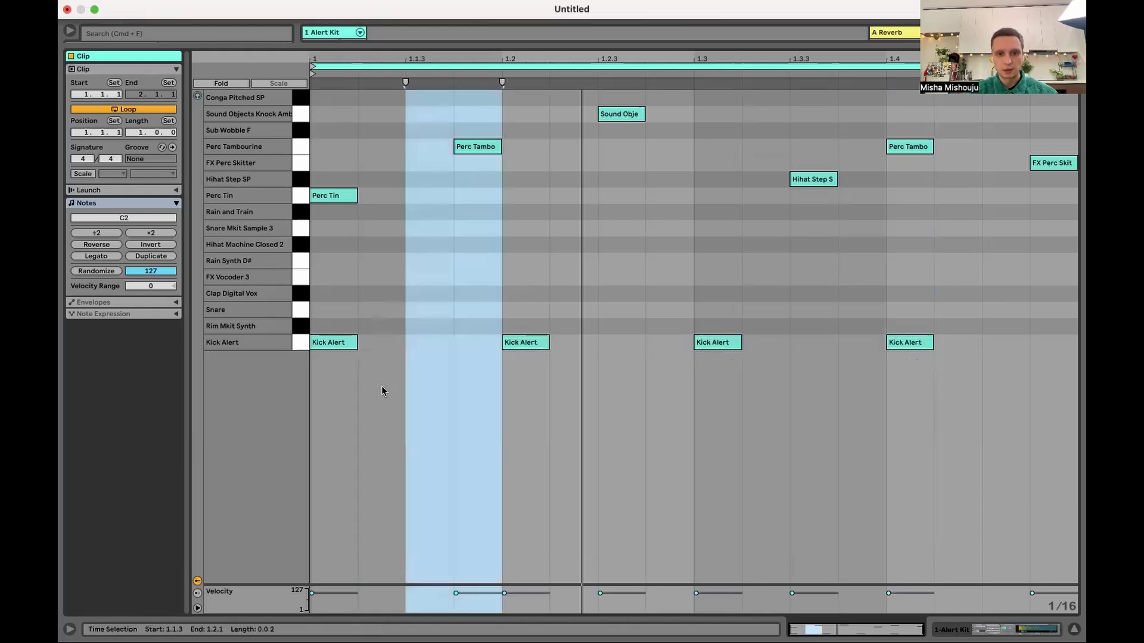
left_click_drag(684, 297, 560, 390)
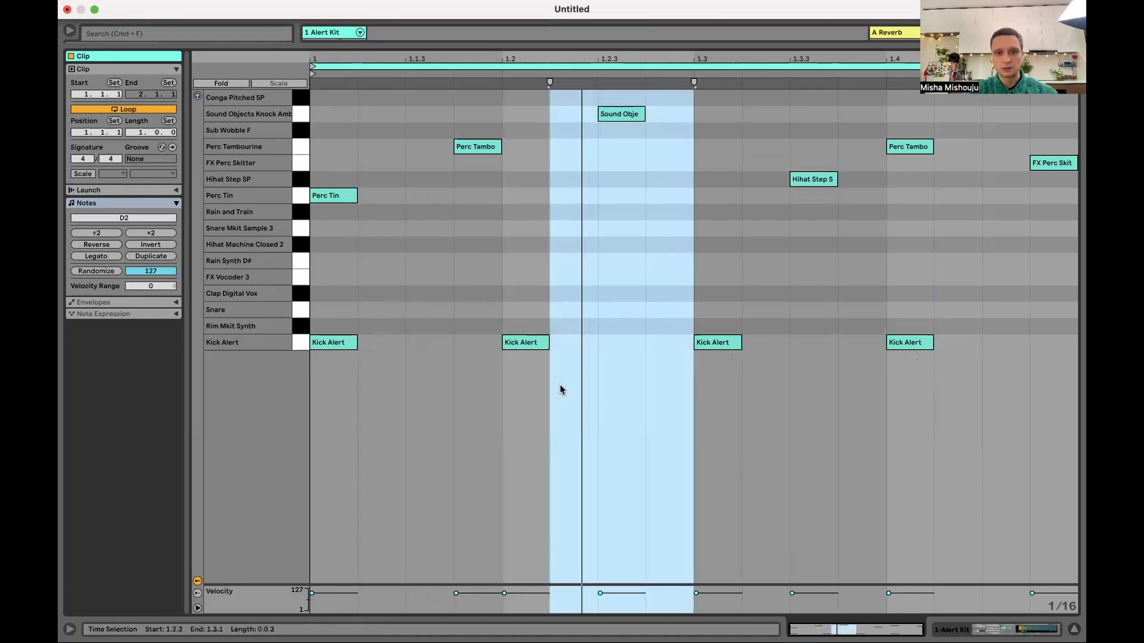
left_click_drag(886, 298, 740, 414)
left_click_drag(1073, 287, 949, 412)
left_click(562, 270)
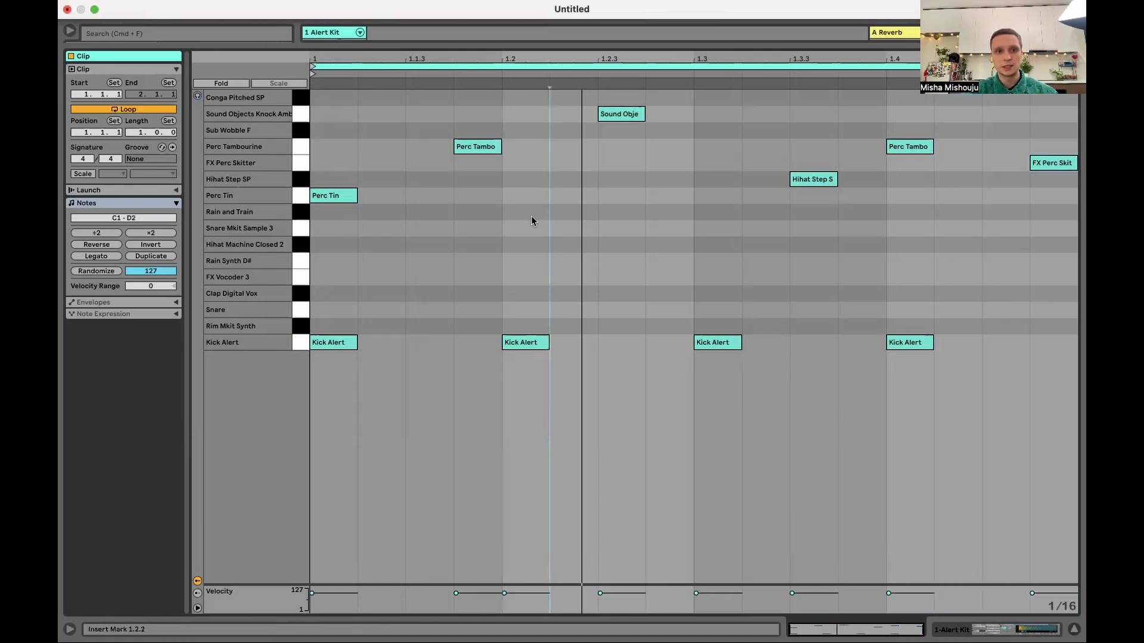
left_click(348, 72)
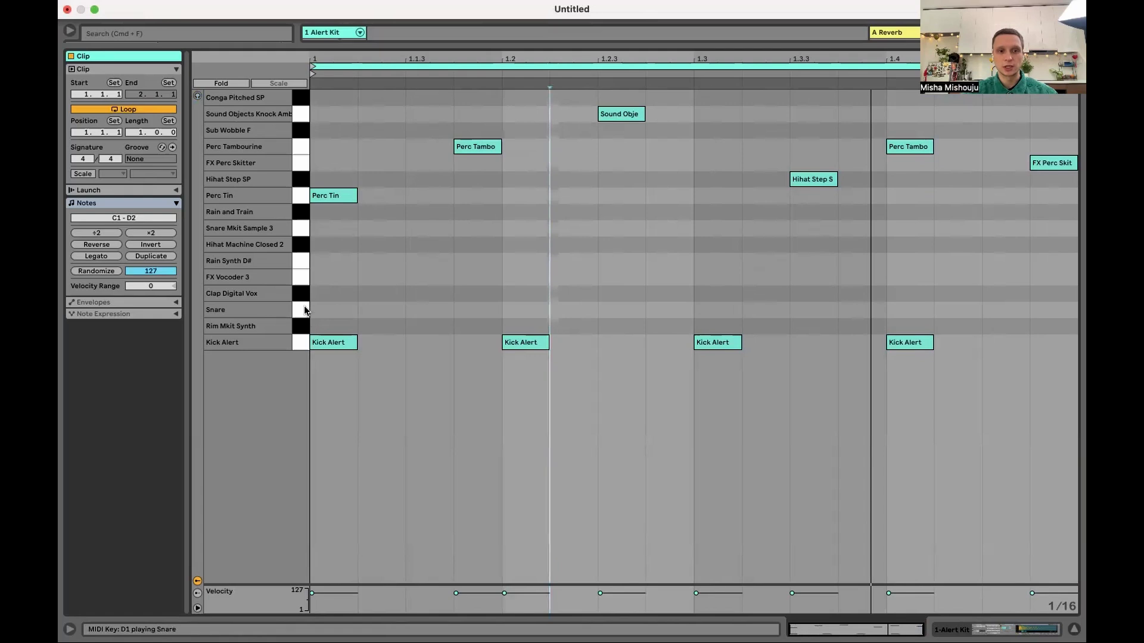
Add Snare notes on beats 2 and 4 and play the clip from its start
double_click(524, 310)
double_click(909, 311)
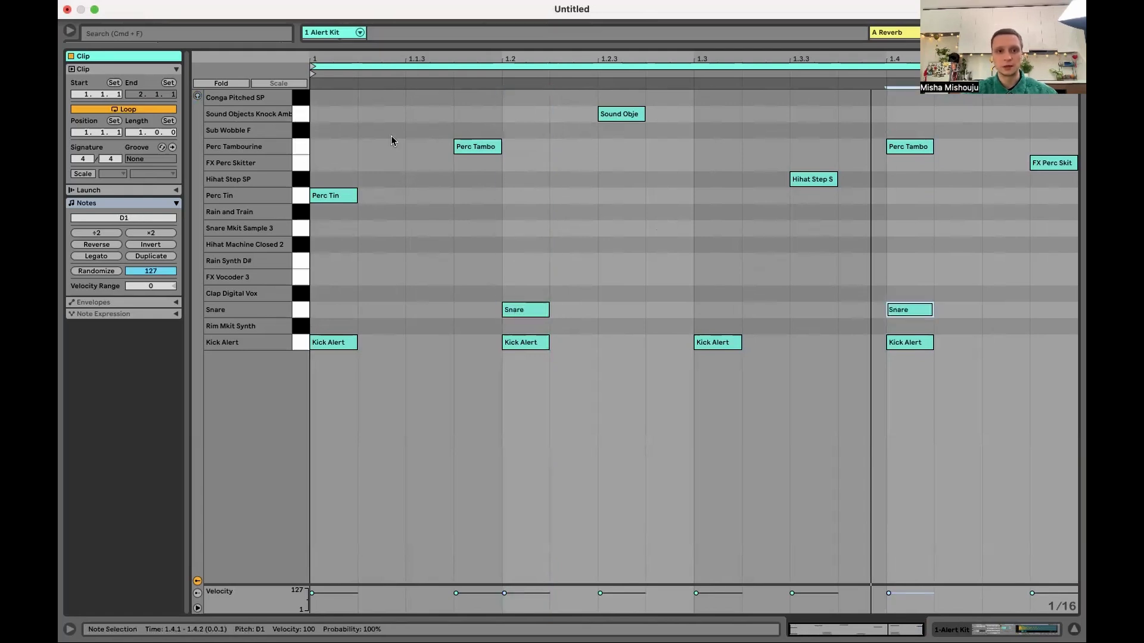
left_click(349, 74)
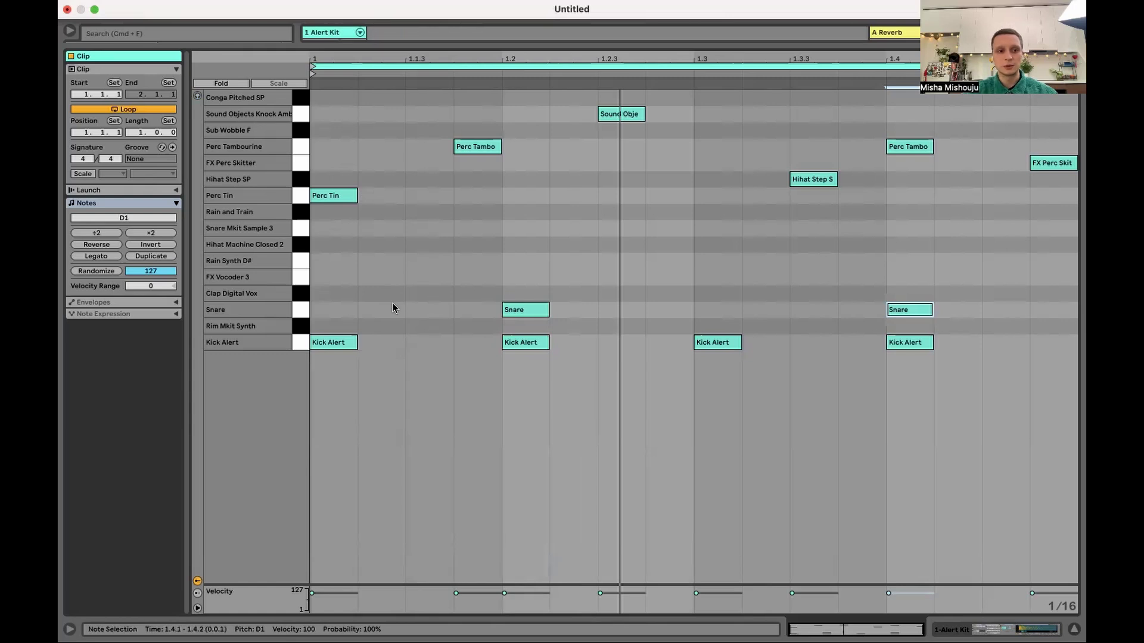
Add Snare Mkit Sample 3 notes on the offbeats at 1.1.3, 1.2.3, 1.3.3 and 1.4.3, and listen to the loop
double_click(434, 230)
double_click(621, 229)
double_click(819, 230)
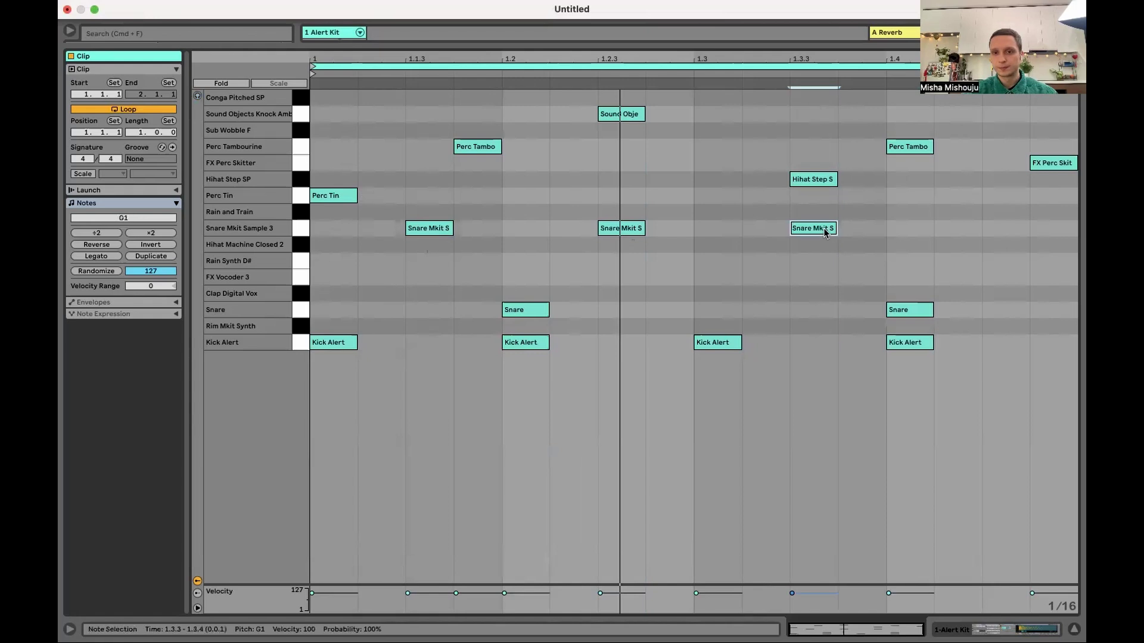
double_click(1007, 229)
left_click(339, 75)
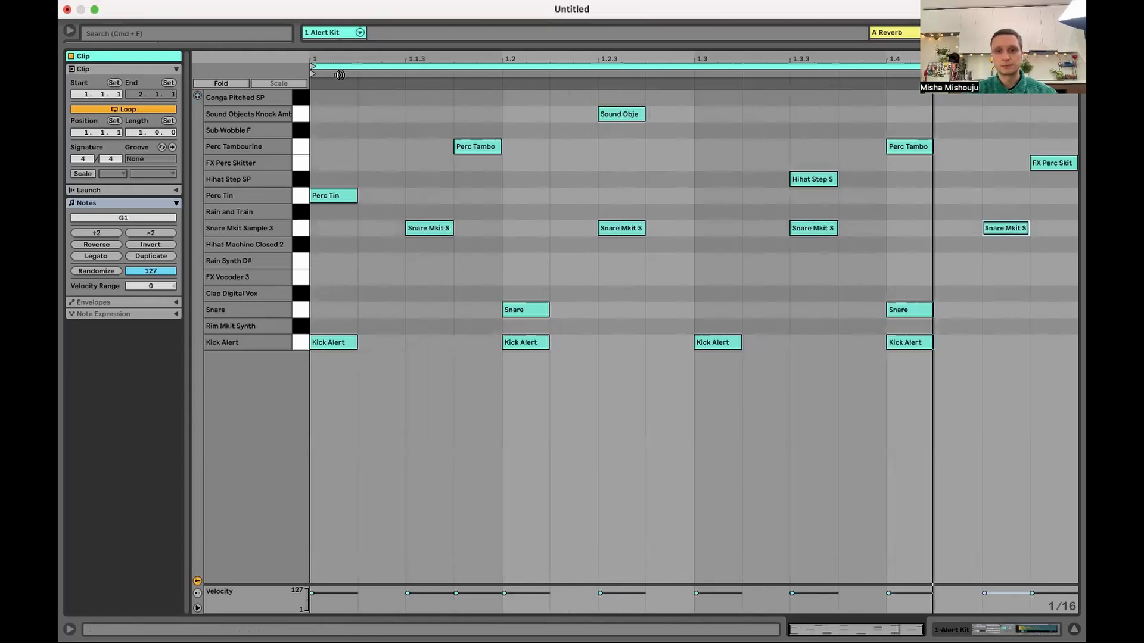
key("space")
Move all Snare Mkit Sample 3 notes down one row to Hihat Machine Closed 2 and turn on note preview
left_click(302, 235)
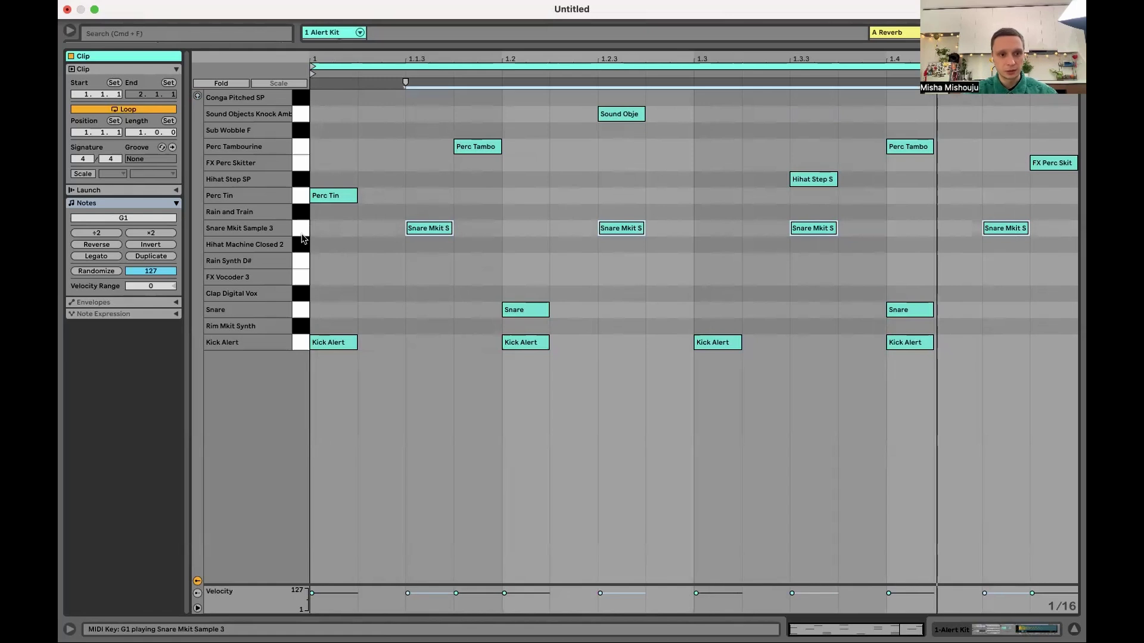
key("Down")
left_click(197, 96)
left_click(301, 244)
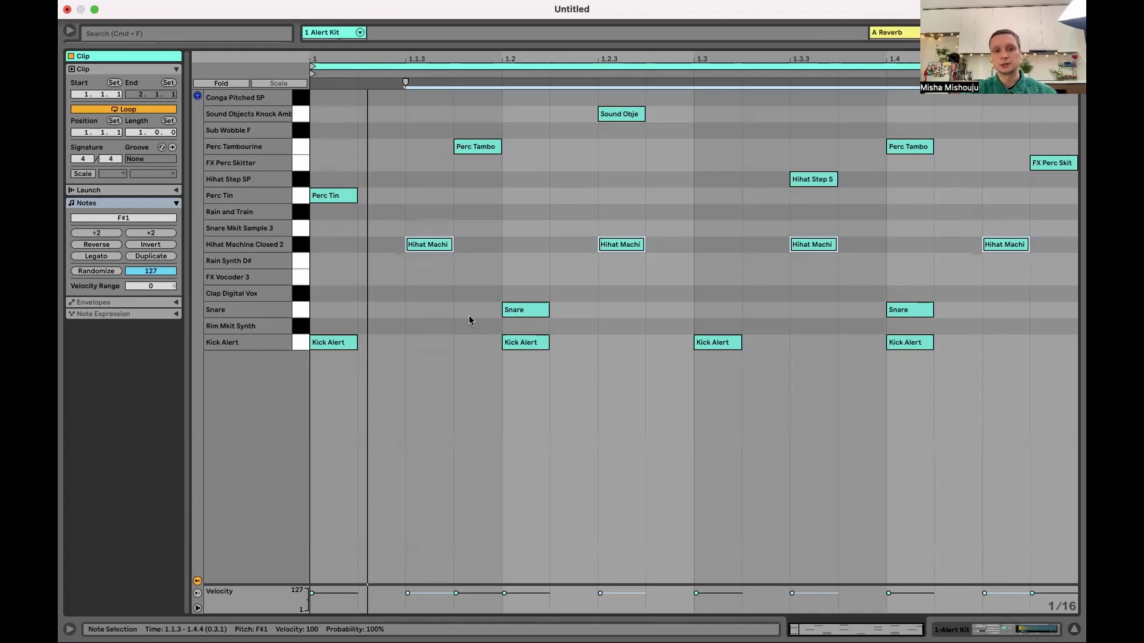
left_click(491, 386)
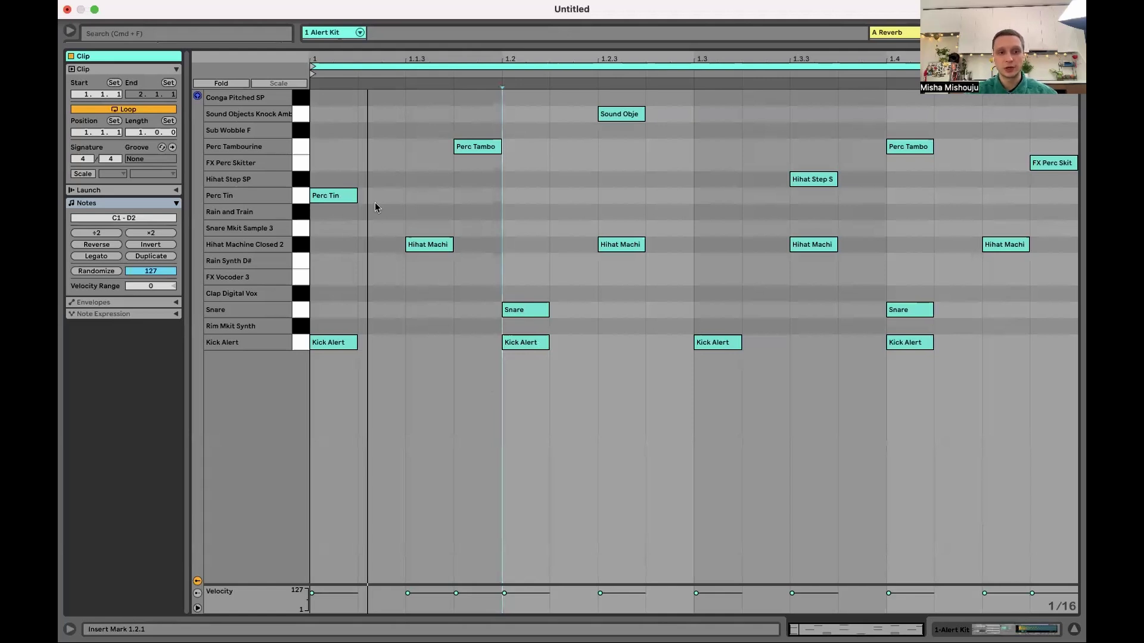
Fill the first beat of the Rain and Train row with four consecutive sixteenth notes
left_click(343, 218)
double_click(343, 218)
double_click(370, 215)
double_click(417, 215)
double_click(491, 215)
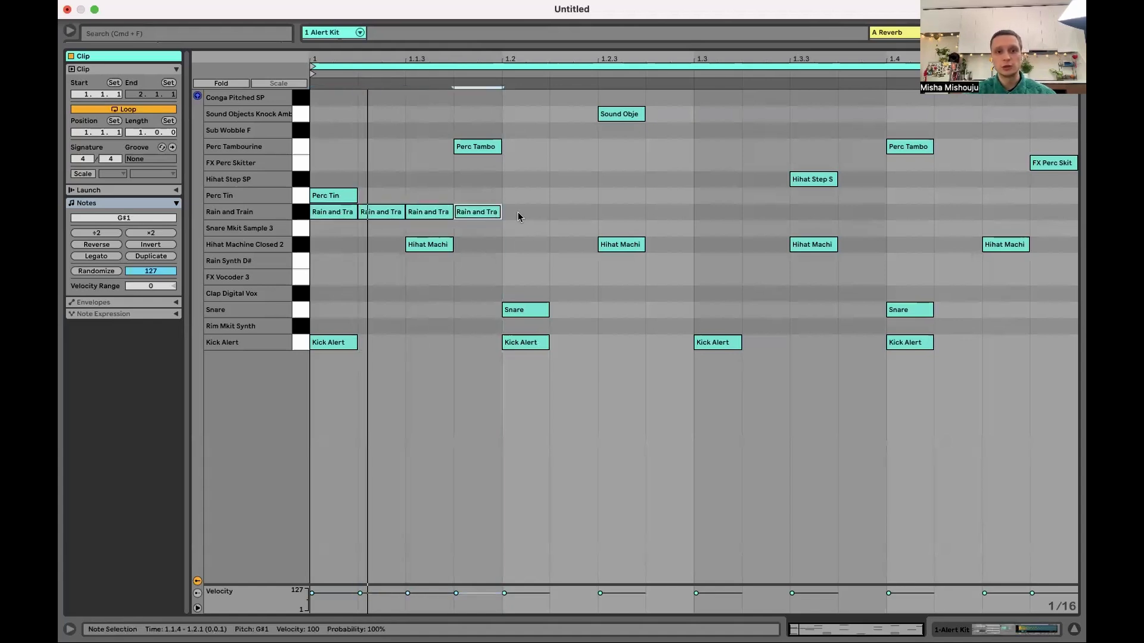
Duplicate the four Rain and Train notes three times along the row
left_click_drag(528, 209, 349, 224)
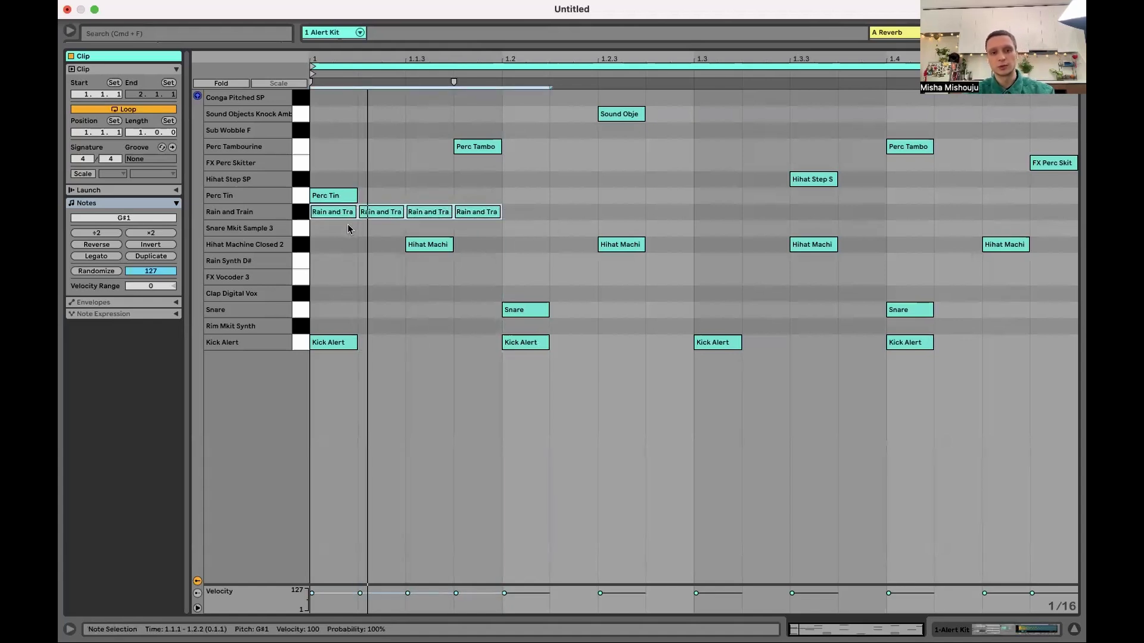
key("super+d")
key("super+d")
key("super+d")
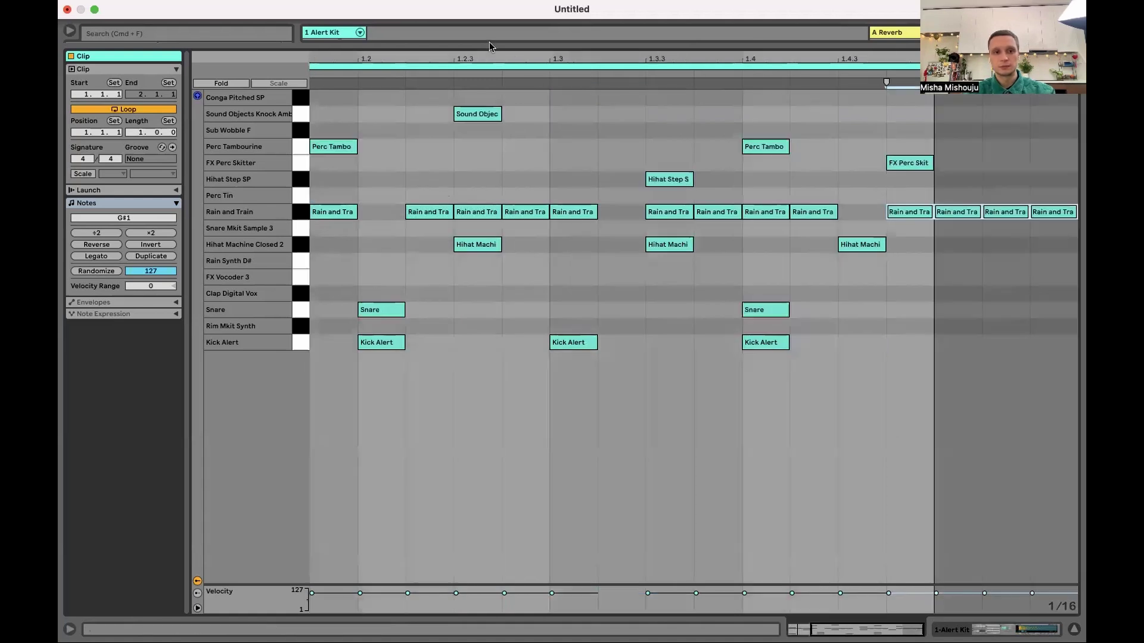
Shift the duplicated Rain and Train groups earlier to close the gaps, filling the bar with continuous sixteenths, and play it
left_click_drag(459, 60, 553, 65)
left_click_drag(669, 194, 480, 220)
left_click(867, 201)
left_click_drag(876, 203, 652, 212)
left_click_drag(1053, 180, 798, 218)
key("space")
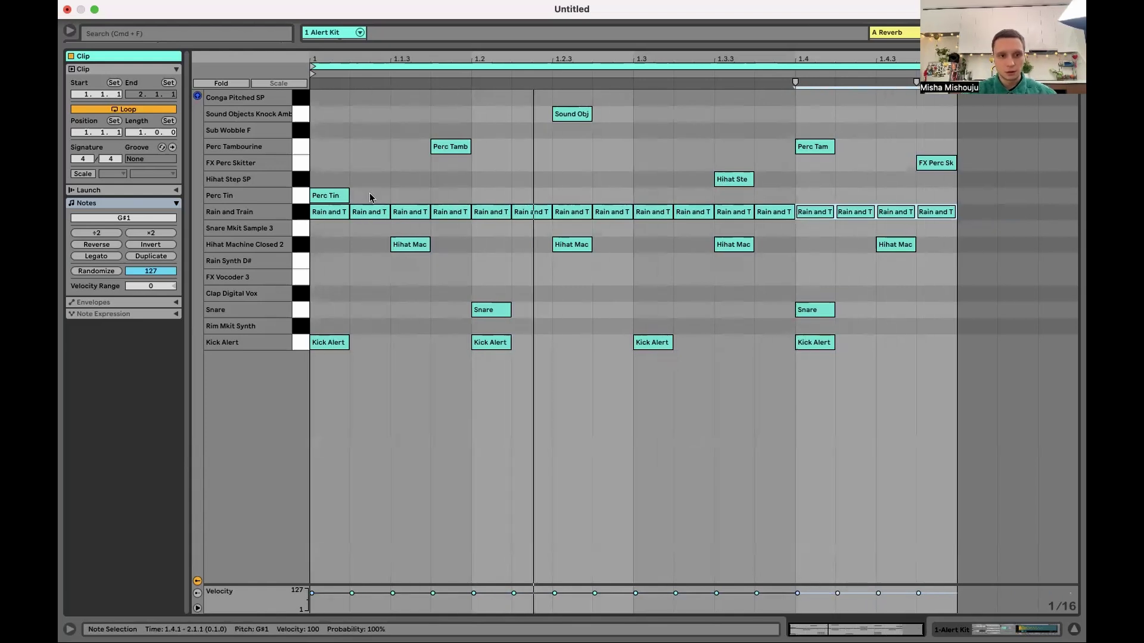
Try the whole Rain and Train sixteenth pattern on neighbouring rows and place it on Hihat Step SP
left_click(294, 214)
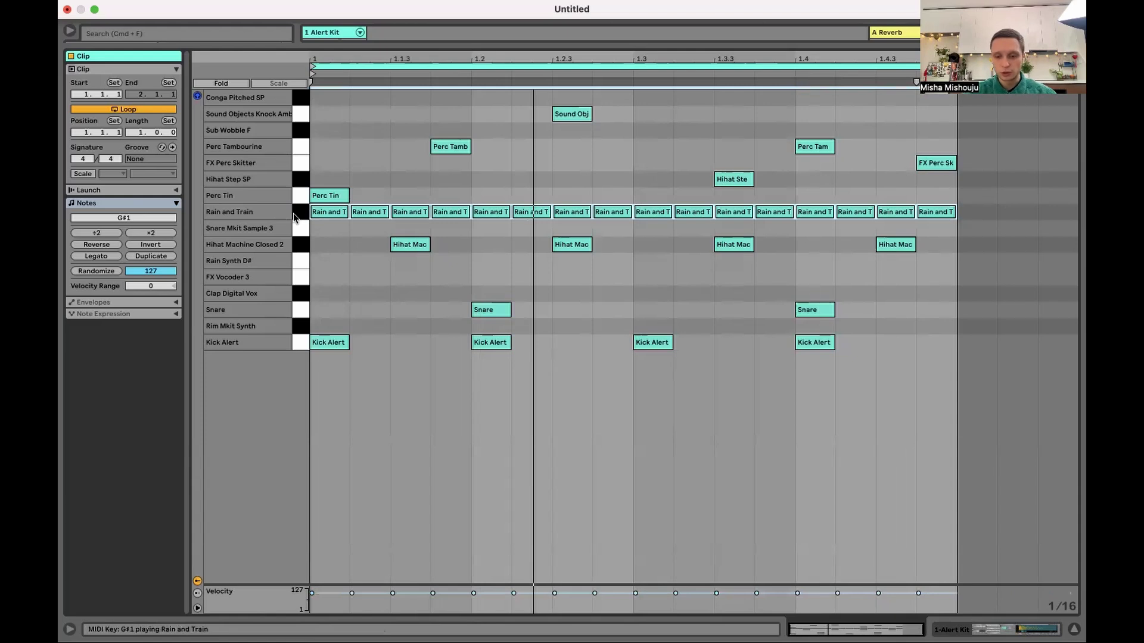
key("Down")
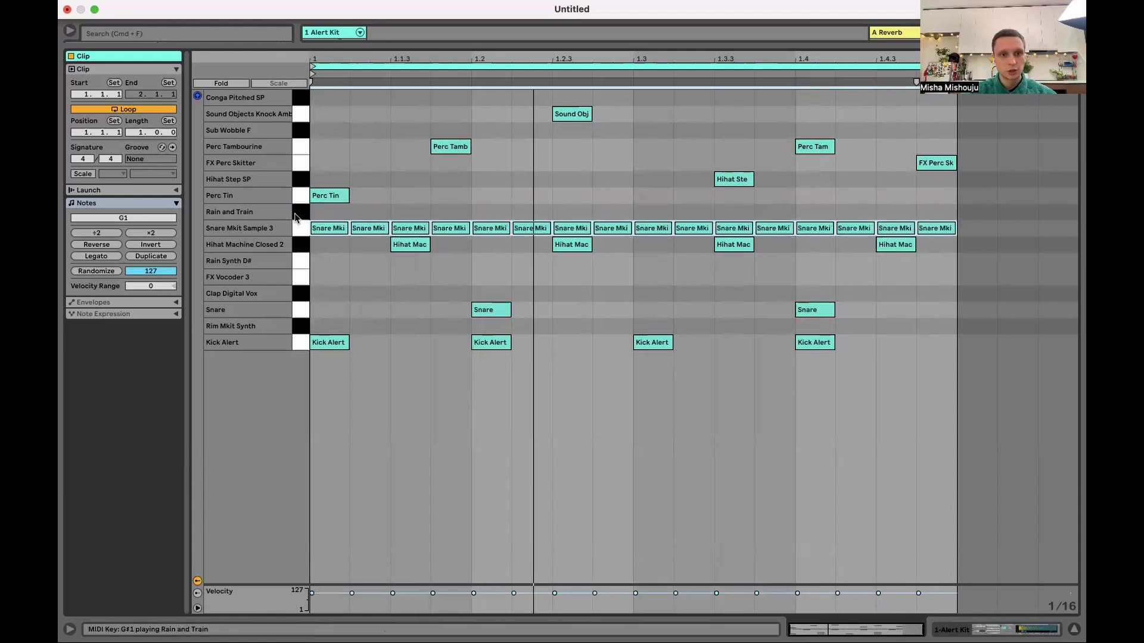
key("Up")
key("Up")
key("Up")
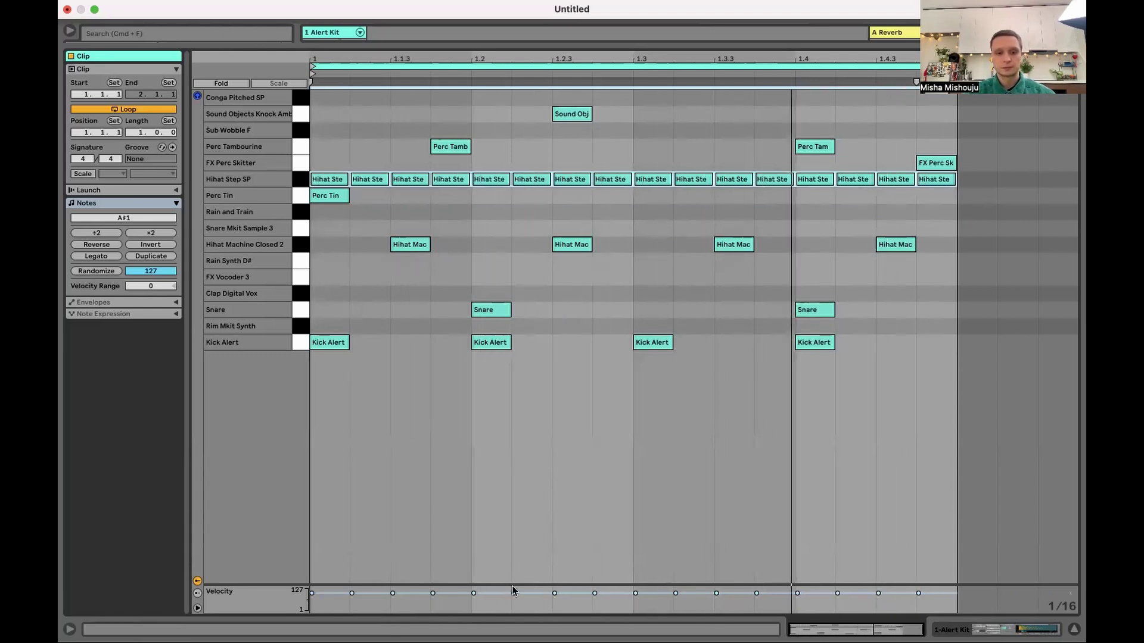
Enlarge the velocity lane and lower the first Hihat Step SP note to 65, the second to about 79 and the fourth to about 74
left_click_drag(513, 585, 551, 407)
left_click(327, 180)
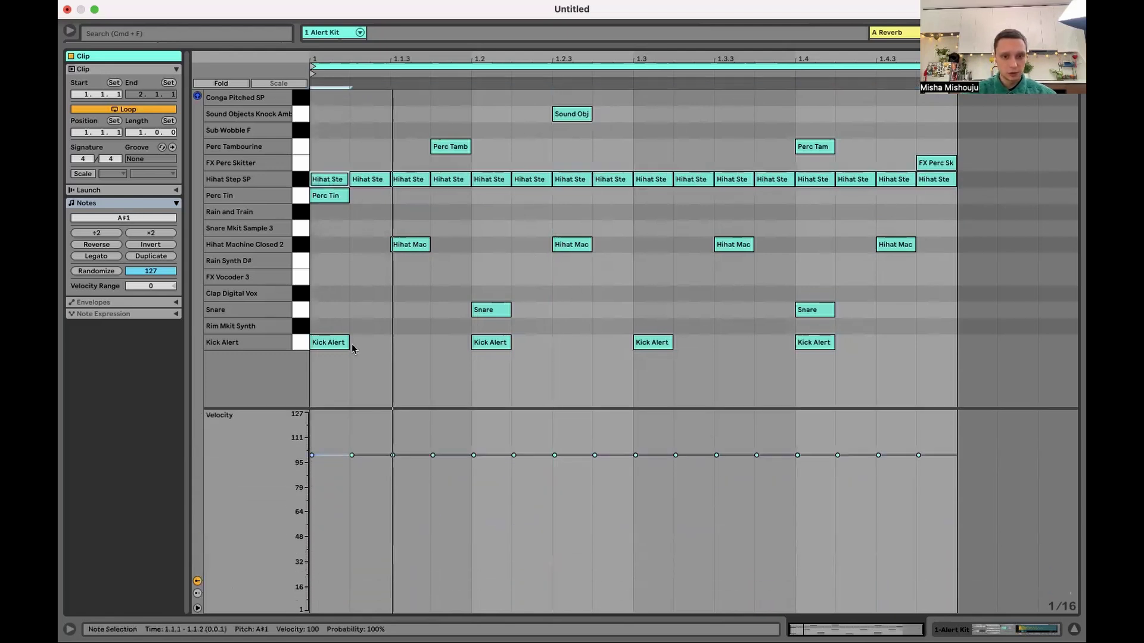
left_click_drag(325, 454, 325, 510)
left_click_drag(352, 456, 351, 488)
left_click(423, 181)
left_click(438, 181)
left_click_drag(447, 455, 447, 497)
Duplicate the first four Hihat Step SP notes three times so their velocity pattern repeats across the bar, and listen to the beat
left_click(328, 179, "shift")
left_click(367, 179, "shift")
left_click(409, 179, "shift")
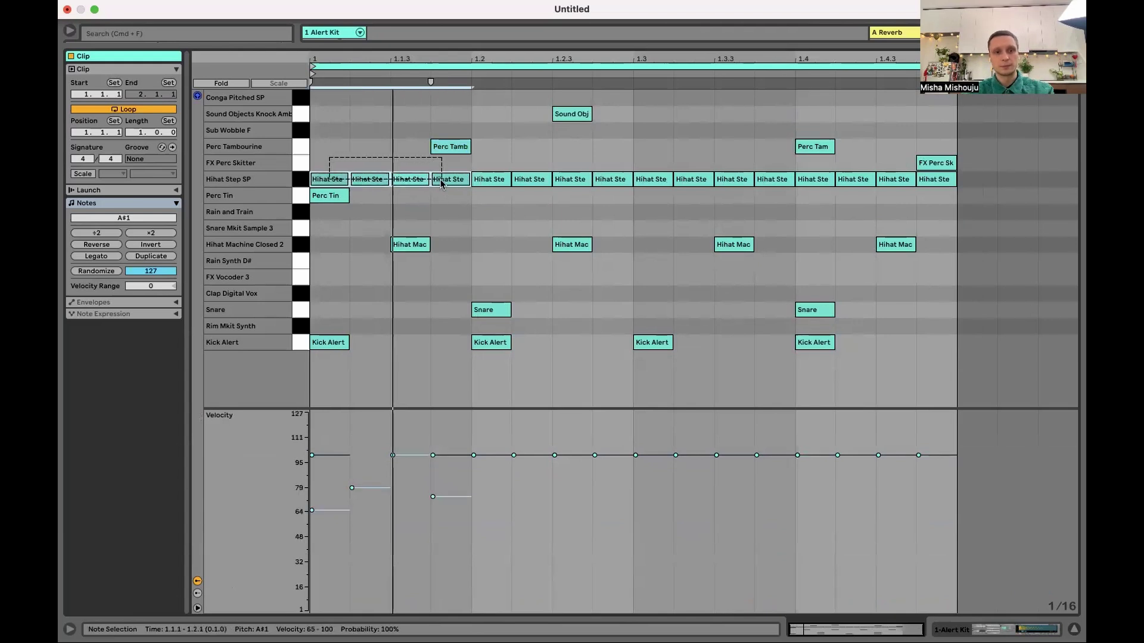
key("super+d")
key("super+d")
key("super+d")
key("space")
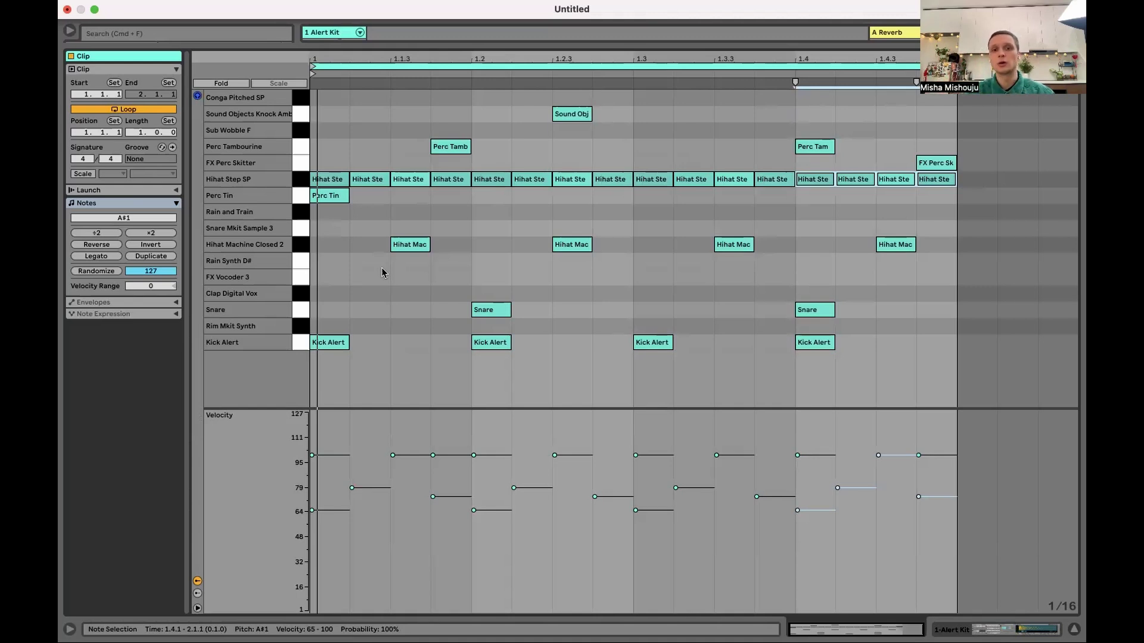
key("space")
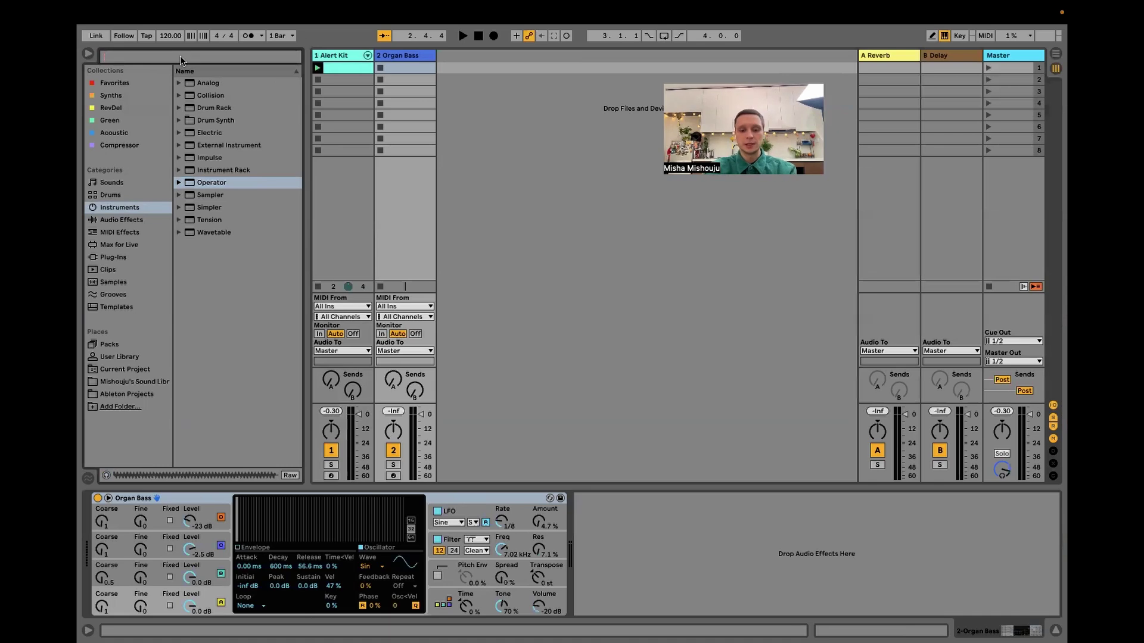
Create an Organ Bass clip in the first slot with the C Minor scale on, and enter C1 at 1.1.2 and E♭1 at 1.1.3
double_click(396, 67)
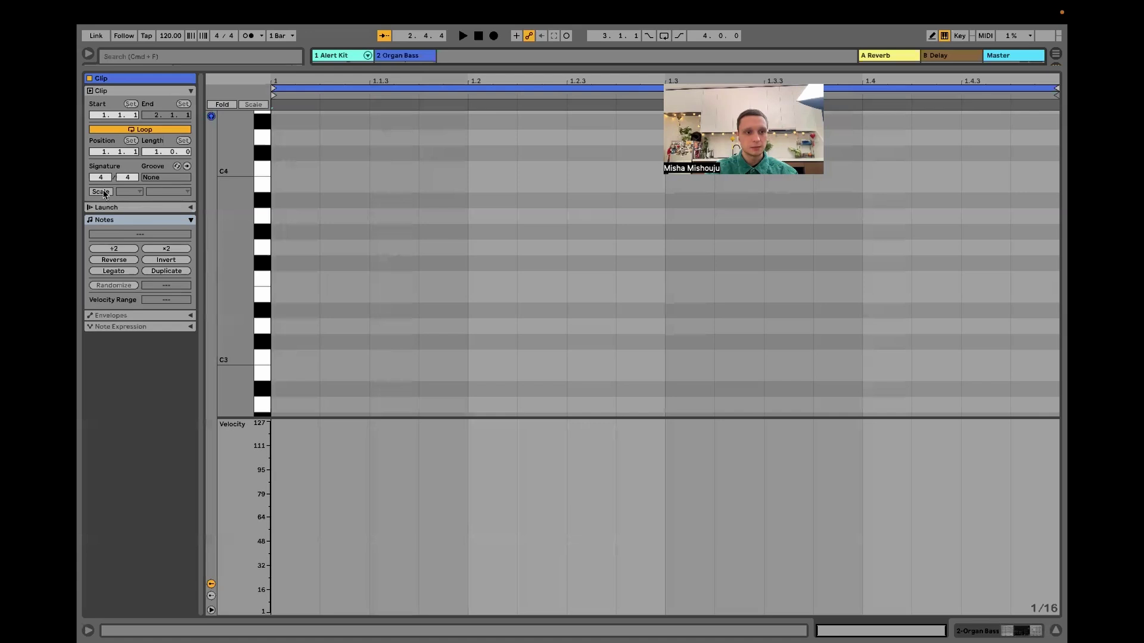
left_click(101, 191)
double_click(344, 358)
double_click(389, 311)
left_click_drag(427, 273, 358, 401)
key("shift+Down")
key("shift+Down")
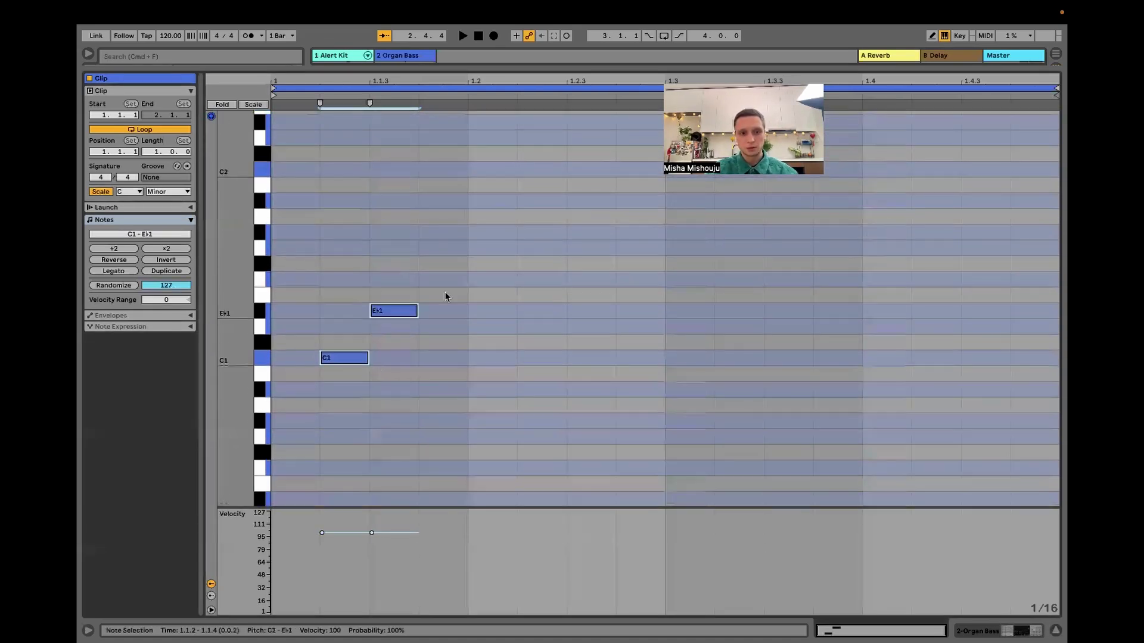
Add C1 bass notes at 1.1.4, 1.2, 1.2.2 and 1.4.3, and a D1 note at 1.3.3
double_click(441, 358)
double_click(490, 358)
double_click(540, 357)
double_click(789, 331)
double_click(974, 357)
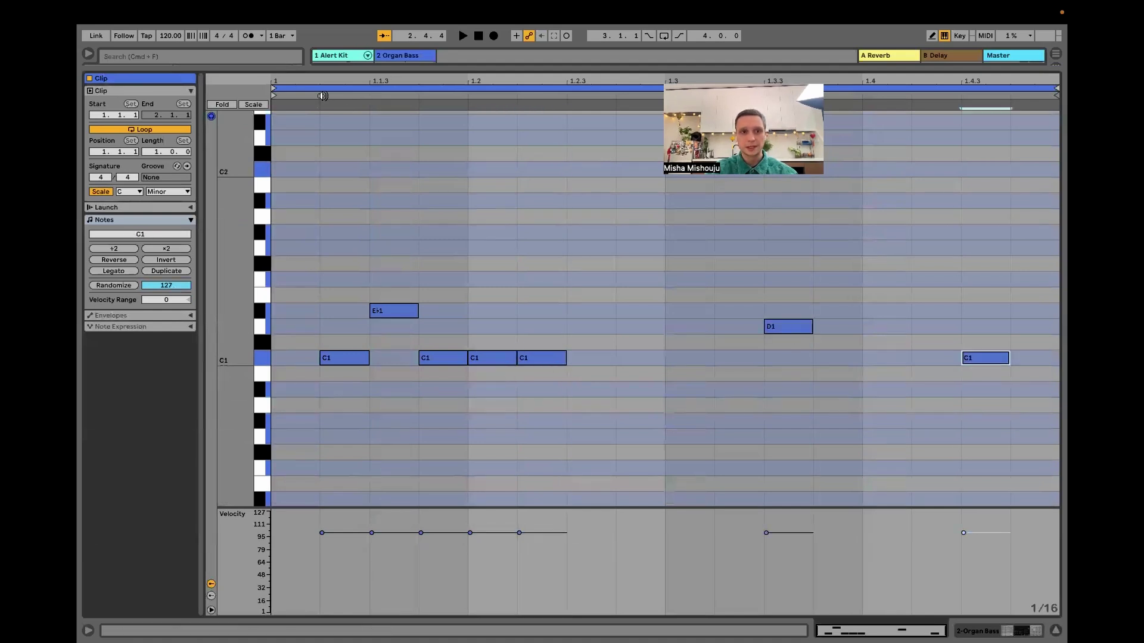
Return to the clip grid and launch scene 1 to hear the drums and bass together
key("super+alt+l")
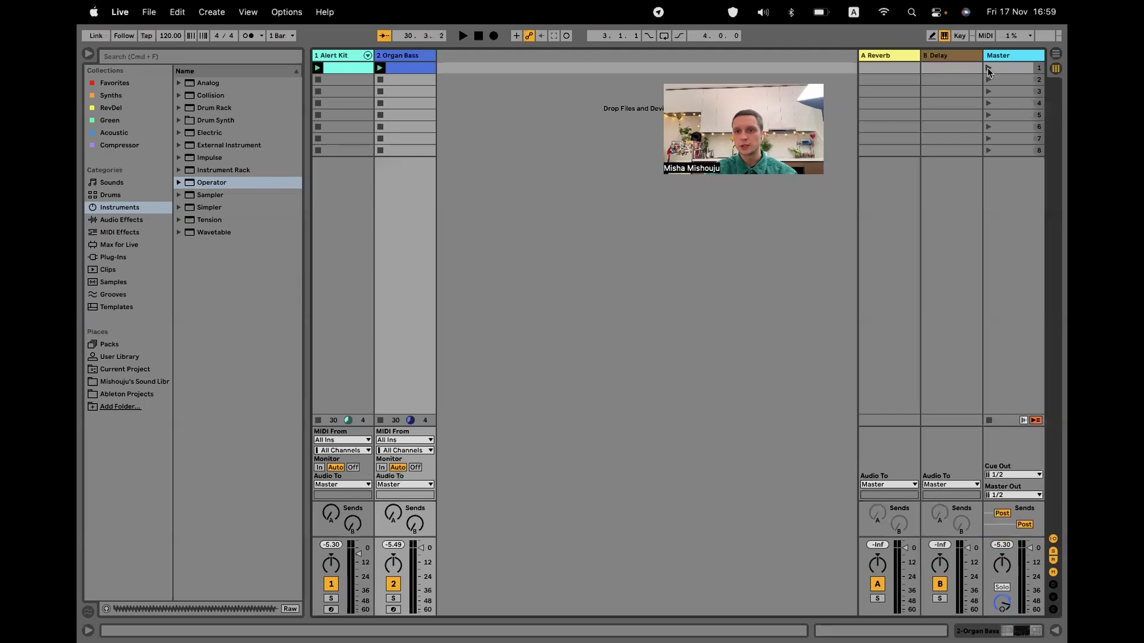
left_click(988, 69)
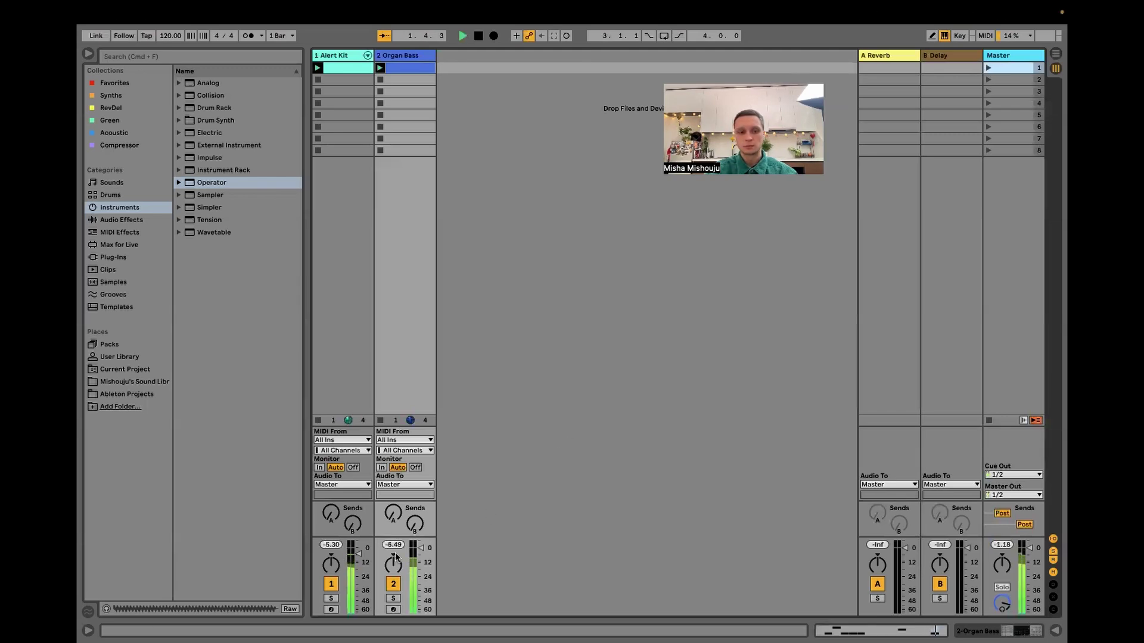
With the drums muted, duplicate the Organ Bass clip to two bars and add a C1 note at 2.2.4
left_click(331, 584)
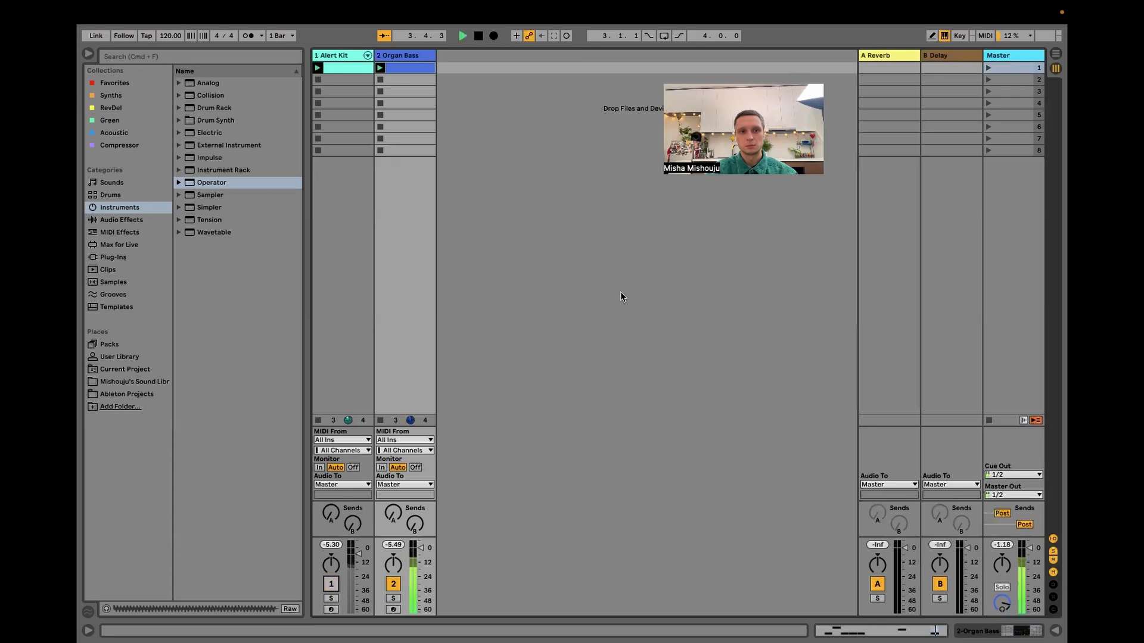
double_click(401, 67)
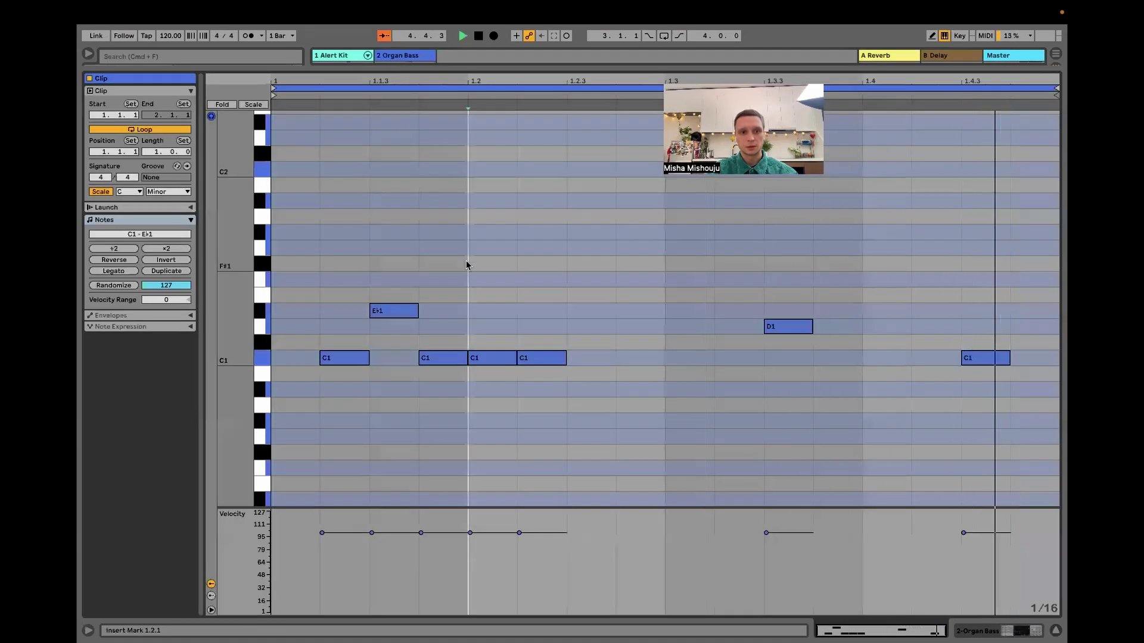
left_click(167, 271)
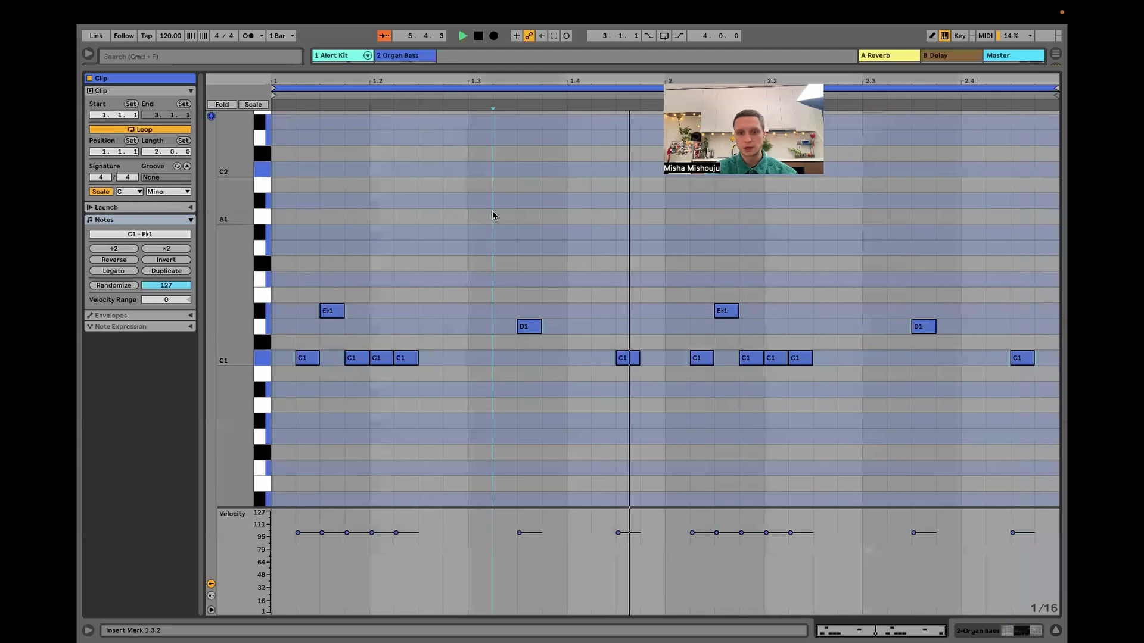
double_click(853, 362)
key("space")
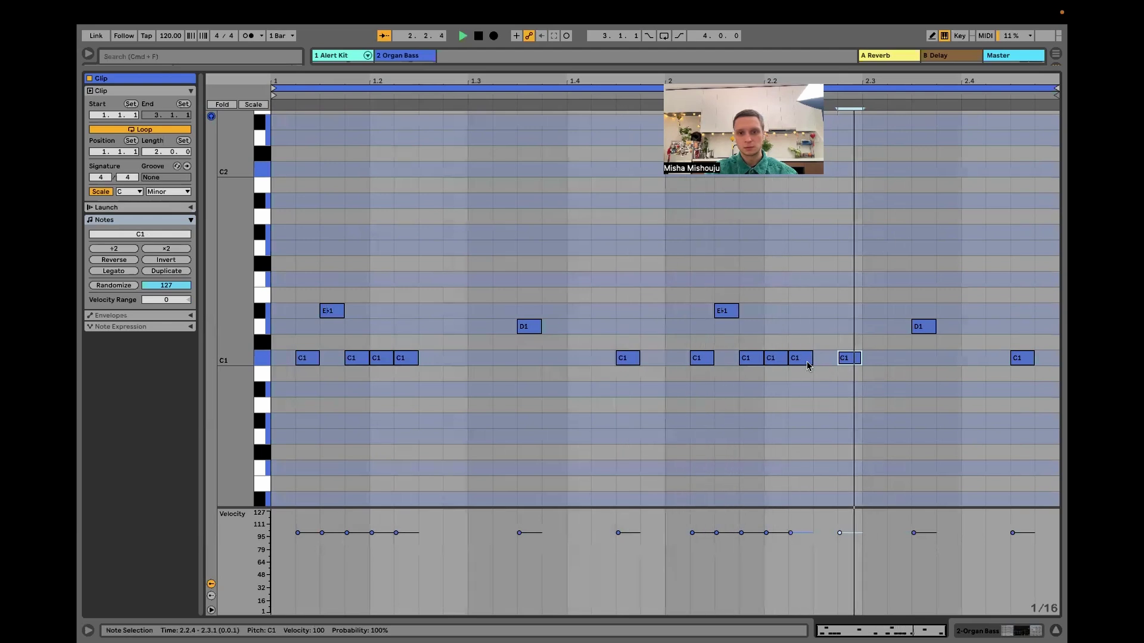
left_click(1055, 629)
key("space")
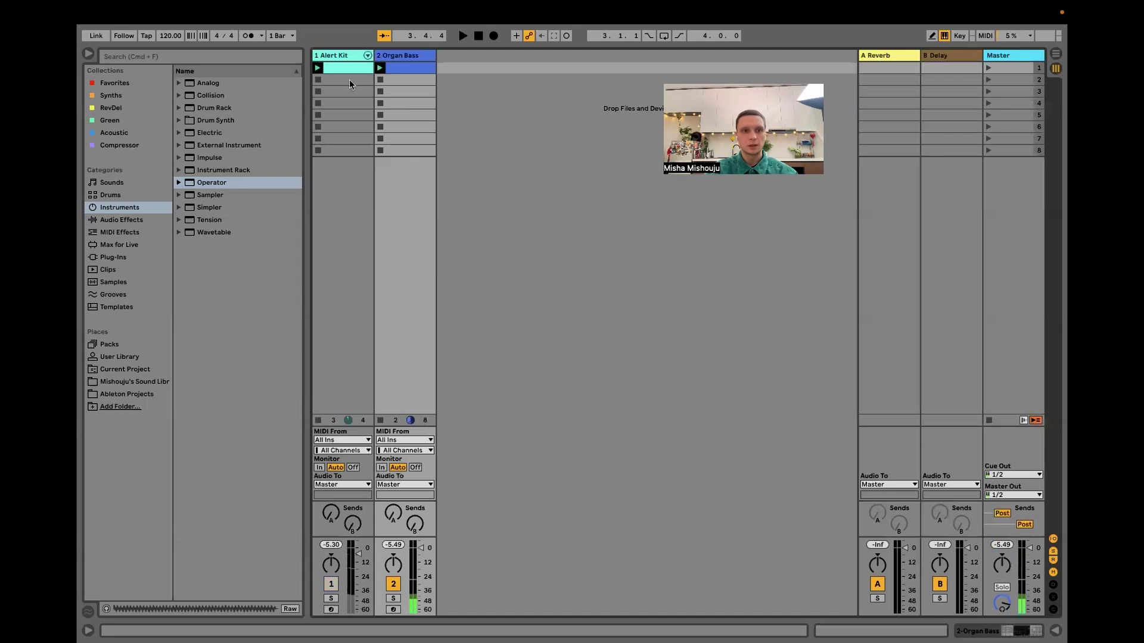
Unmute the Alert Kit track, solo its Kick Alert pad and both tracks, and listen to kick and bass together
key("super+alt+l")
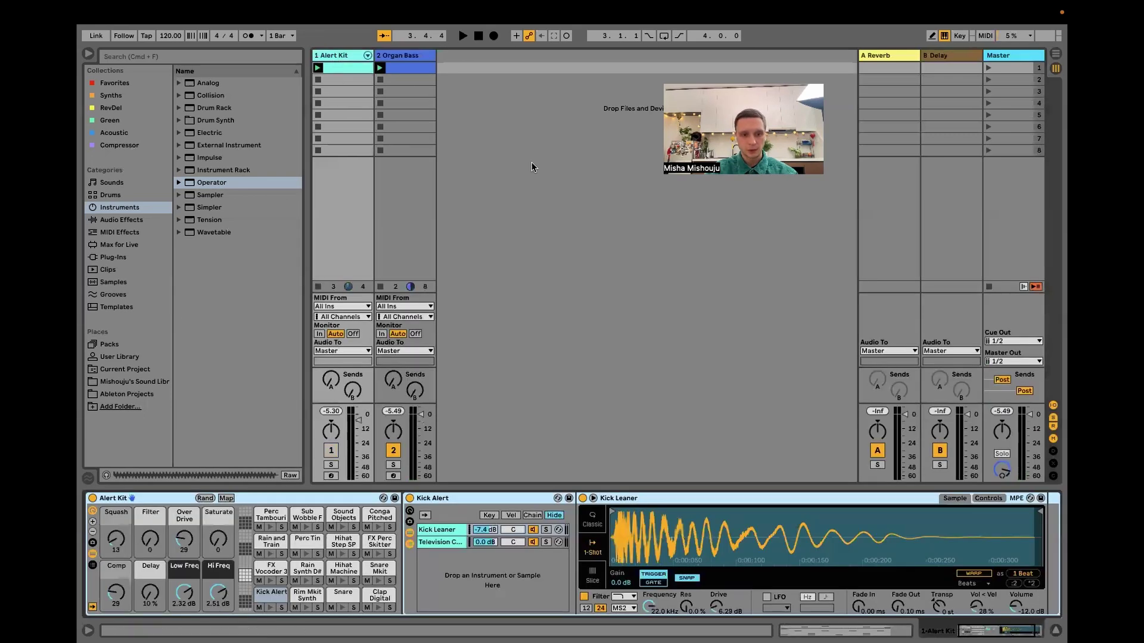
left_click(331, 452)
left_click(281, 608)
left_click(331, 464)
left_click(393, 466)
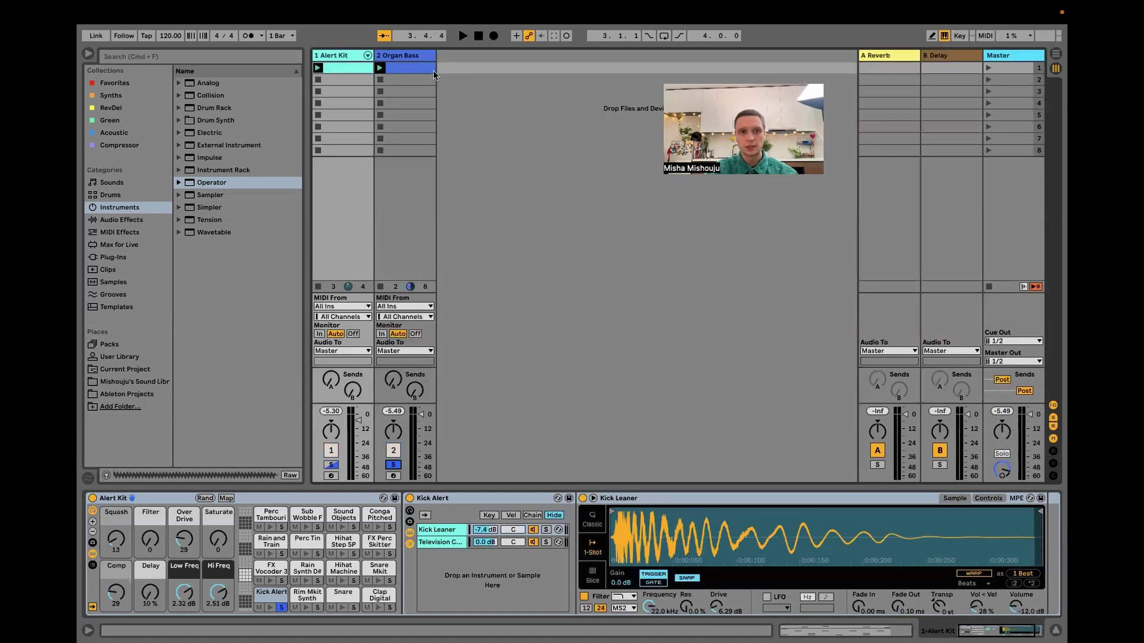
left_click(380, 70)
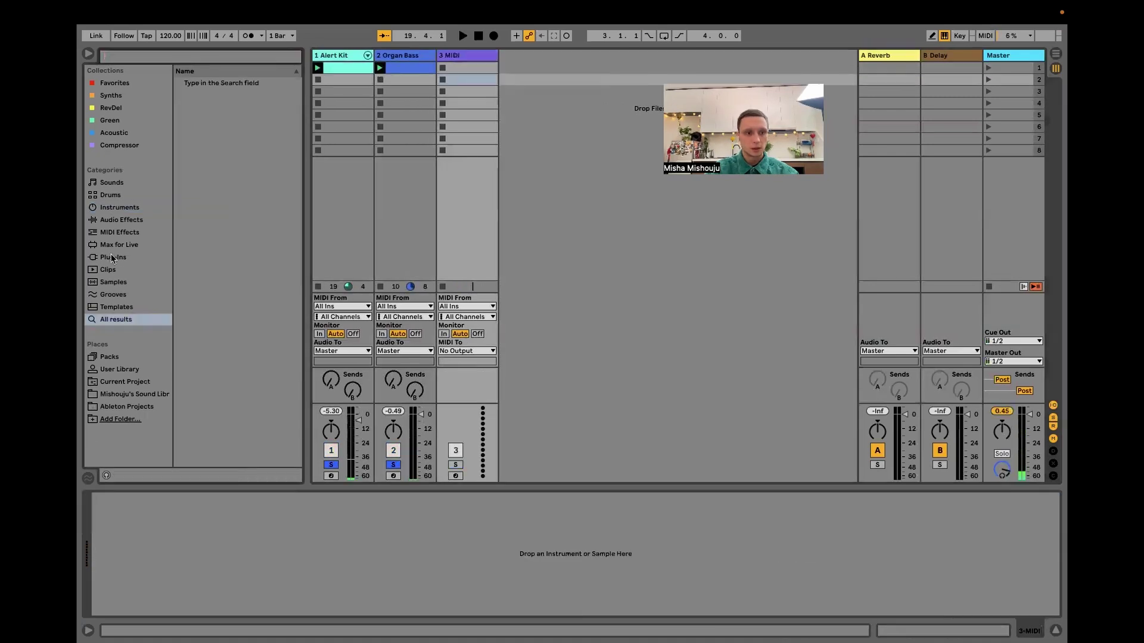
Load Sencha Arp onto a third MIDI track and create a C Minor clip holding one C3 note across the full bar
left_click(114, 257)
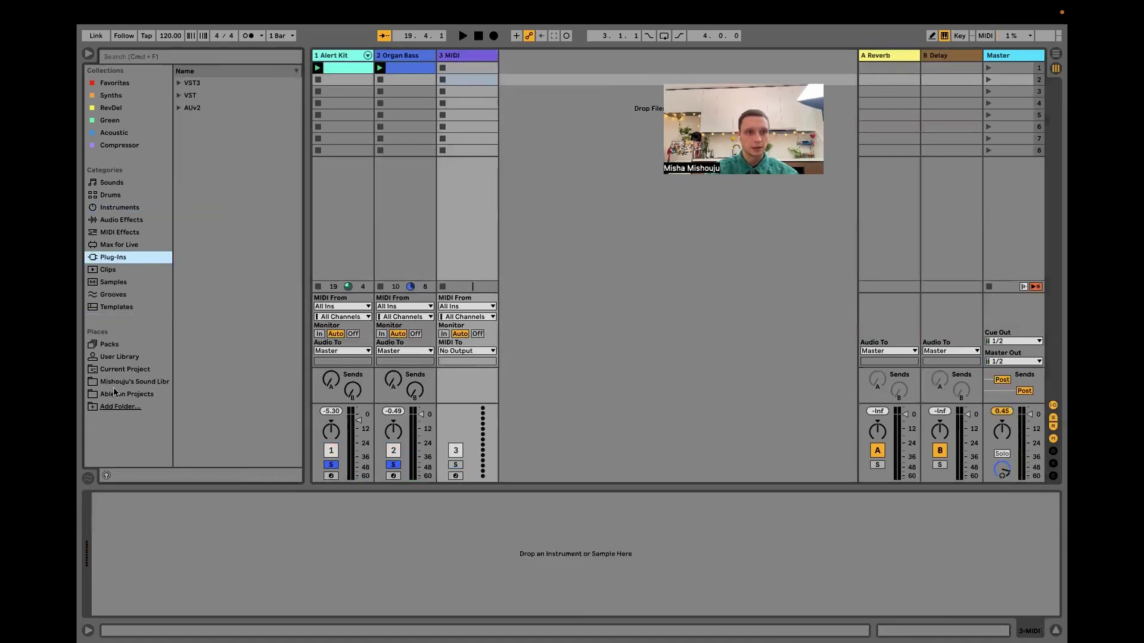
left_click(119, 207)
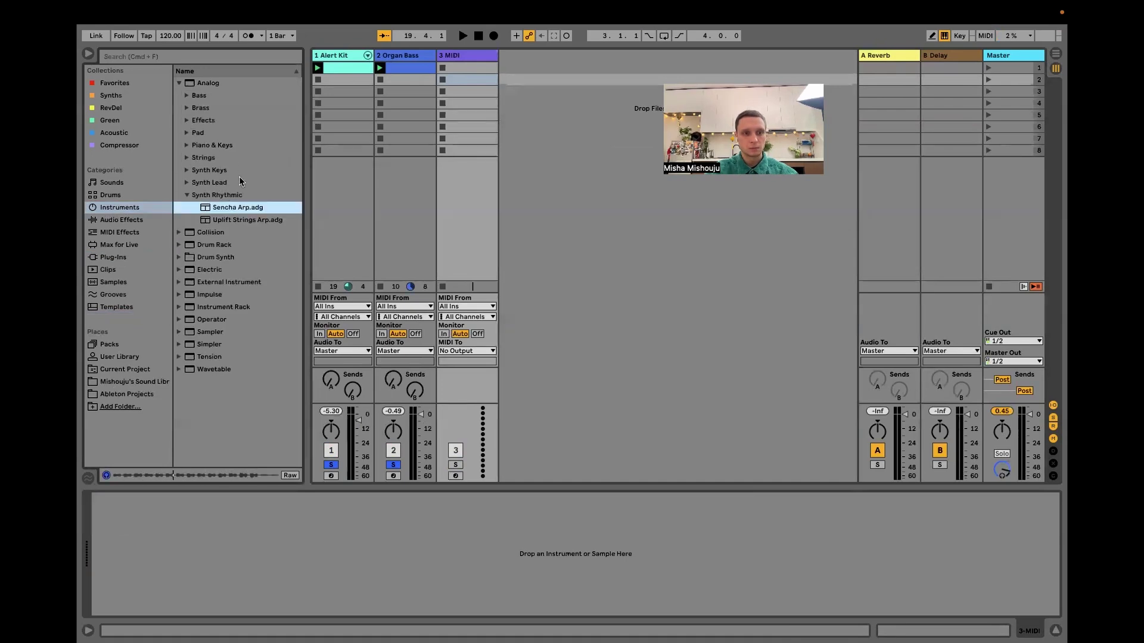
left_click_drag(958, 402, 1058, 402)
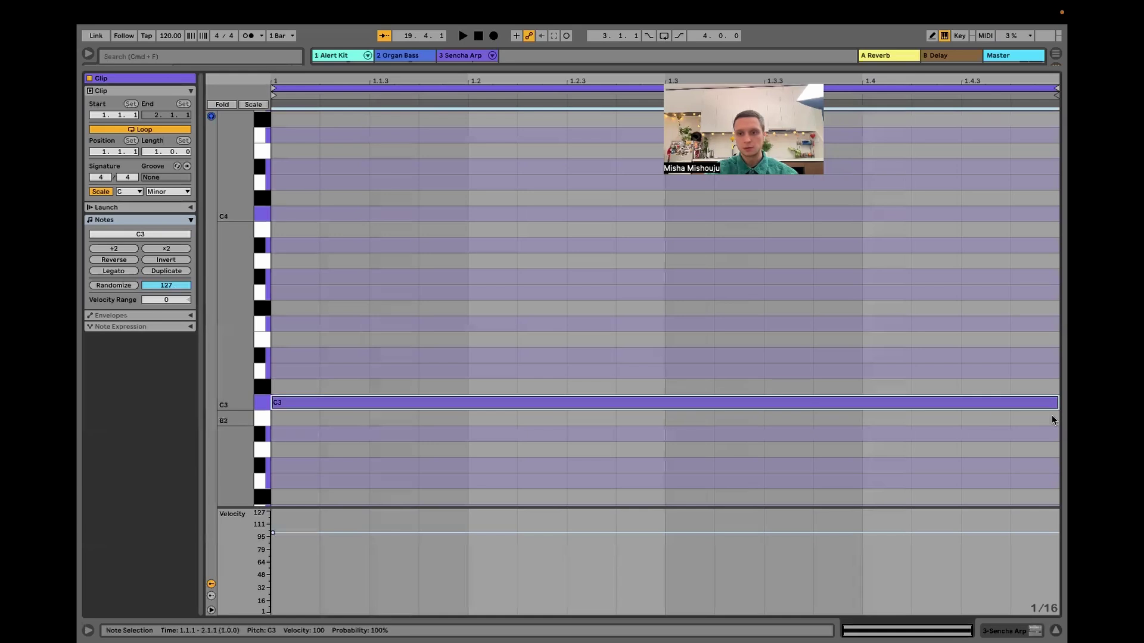
left_click(1055, 630)
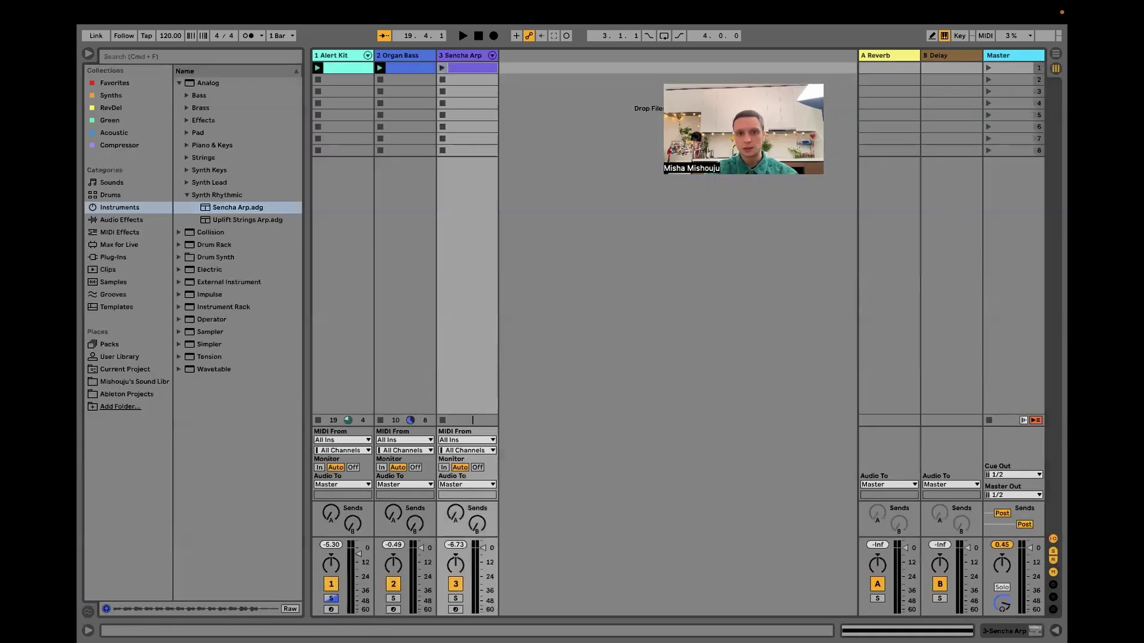
Launch scene 1 to play all three tracks and take the Kick Alert pad out of solo
left_click(987, 69)
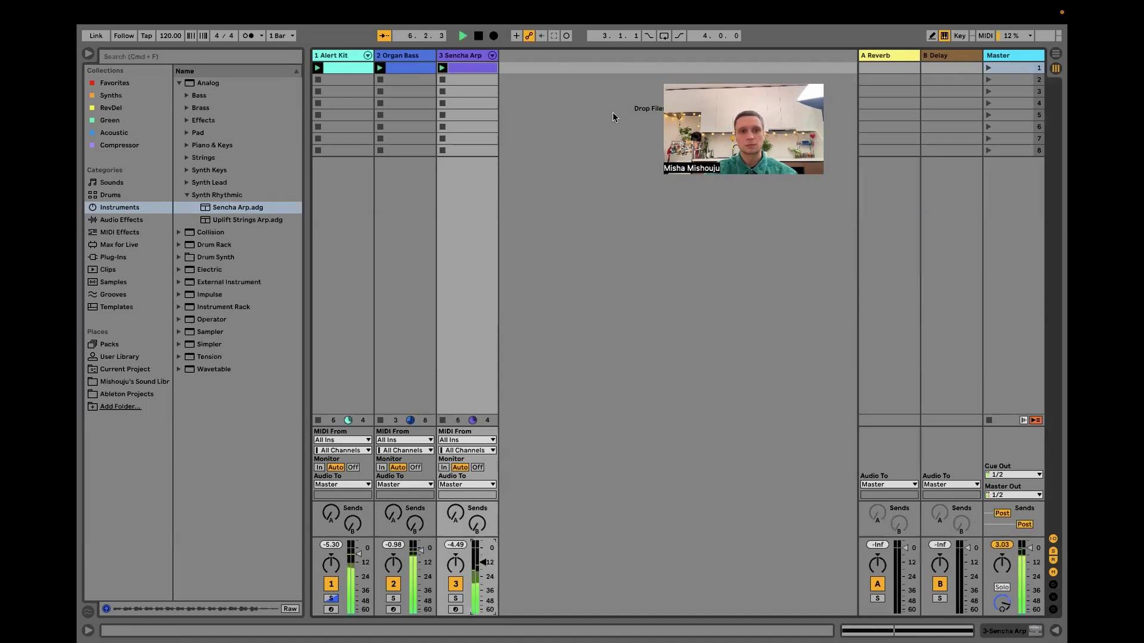
double_click(324, 66)
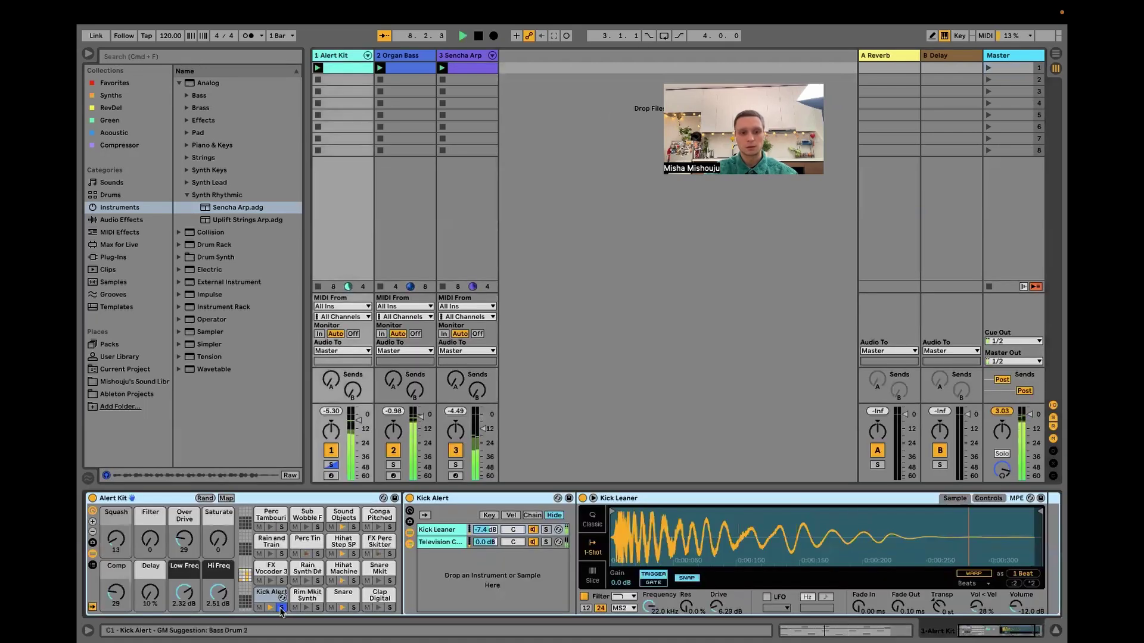
left_click(281, 608)
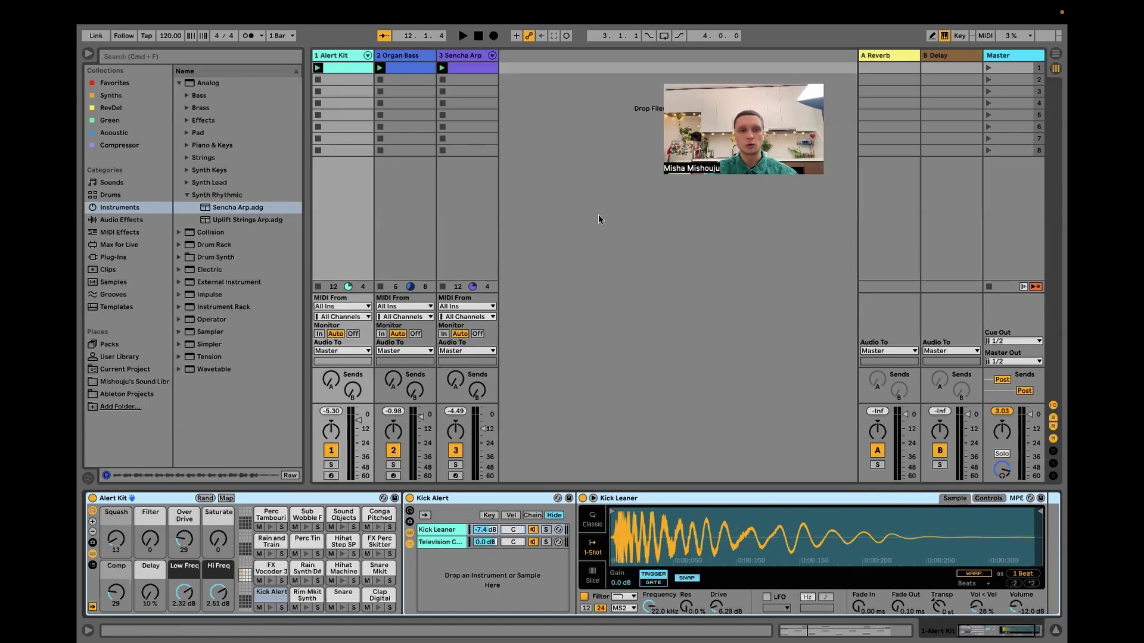
Mute the Sencha Arp track and the Kick Alert, Snare, Hihat Machine and Hihat Step SP pads while the scene plays
left_click(457, 452)
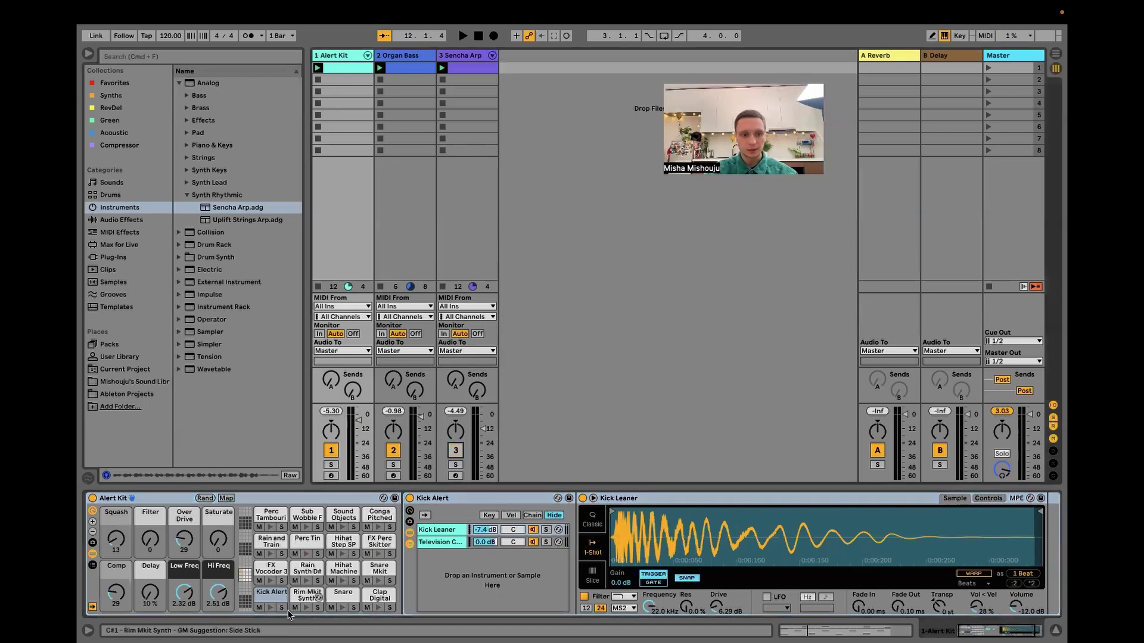
key("space")
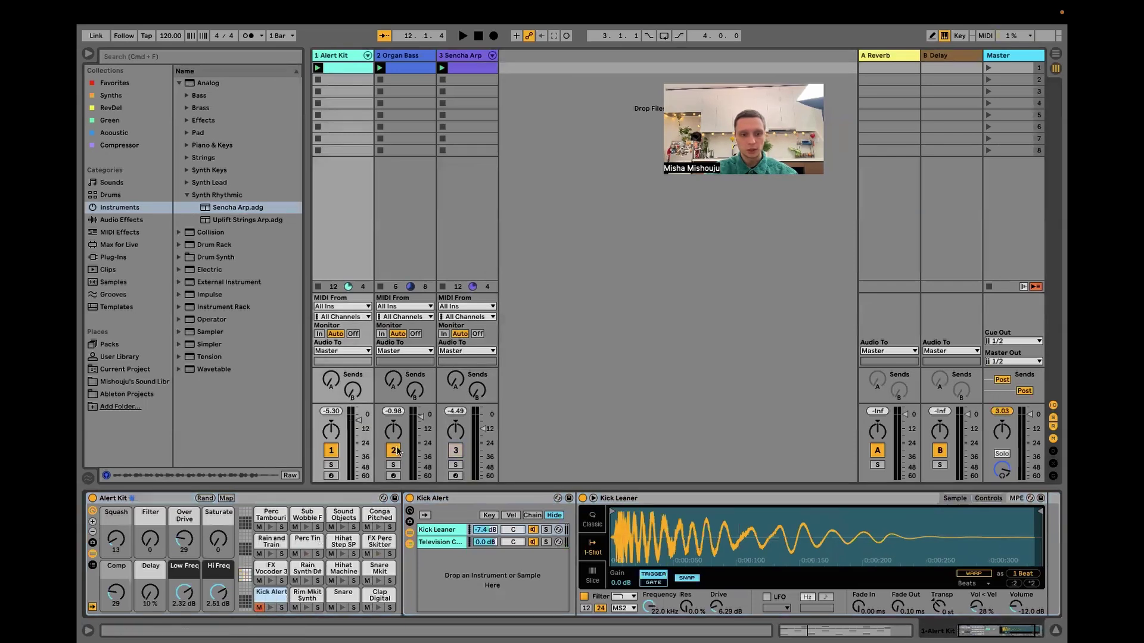
left_click(331, 608)
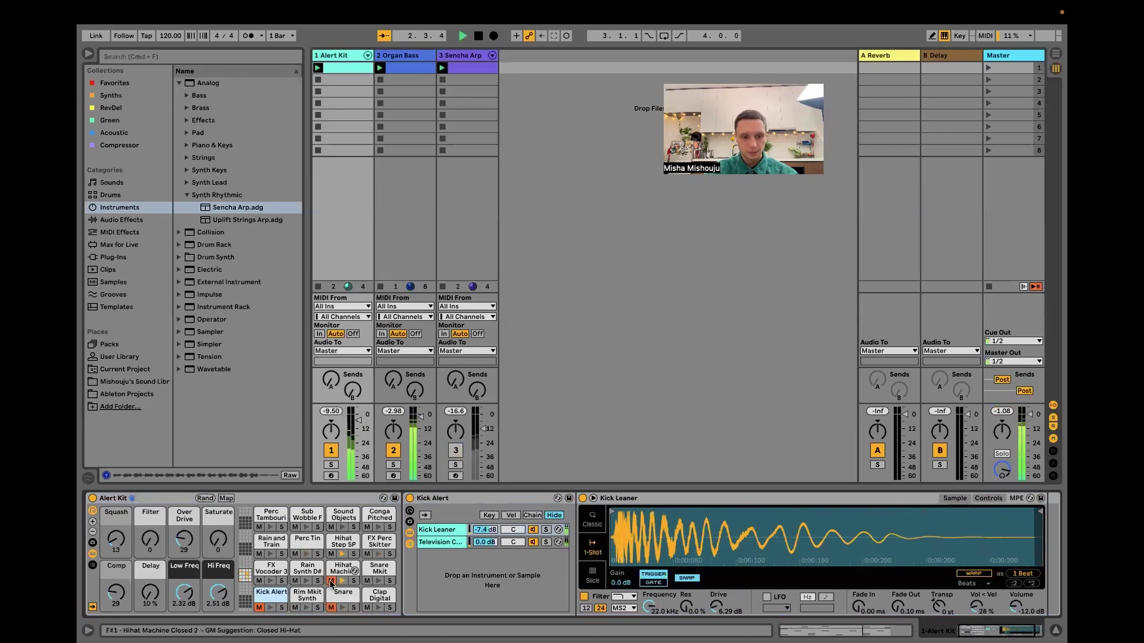
left_click(331, 555)
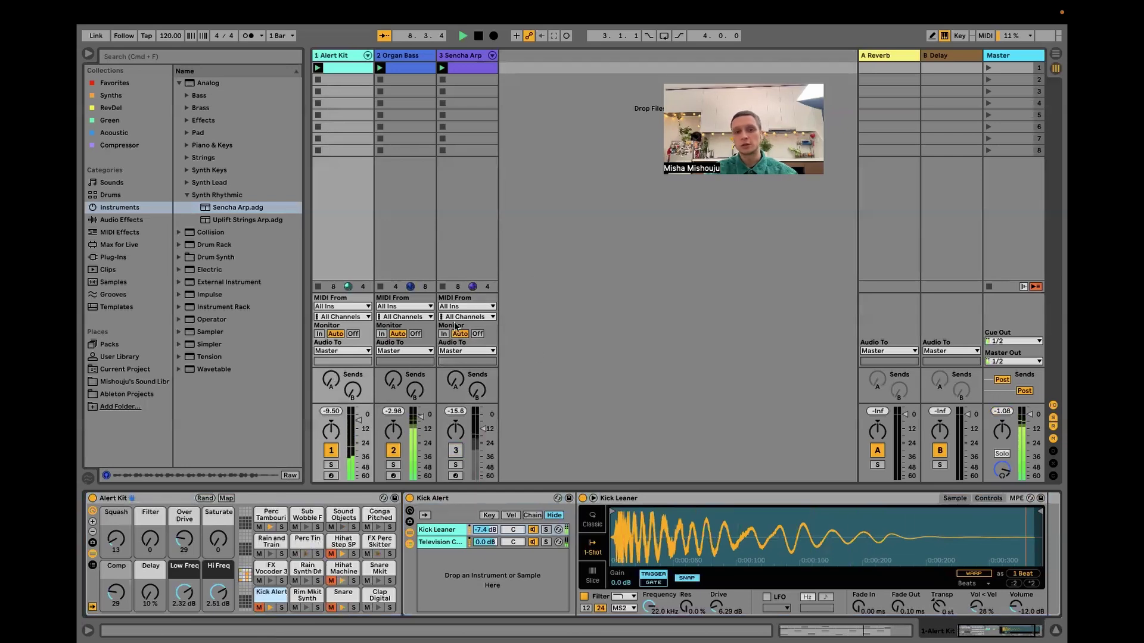
Unmute the Sencha Arp track and the Kick Alert, Hihat Machine and Snare pads during playback
left_click(456, 451)
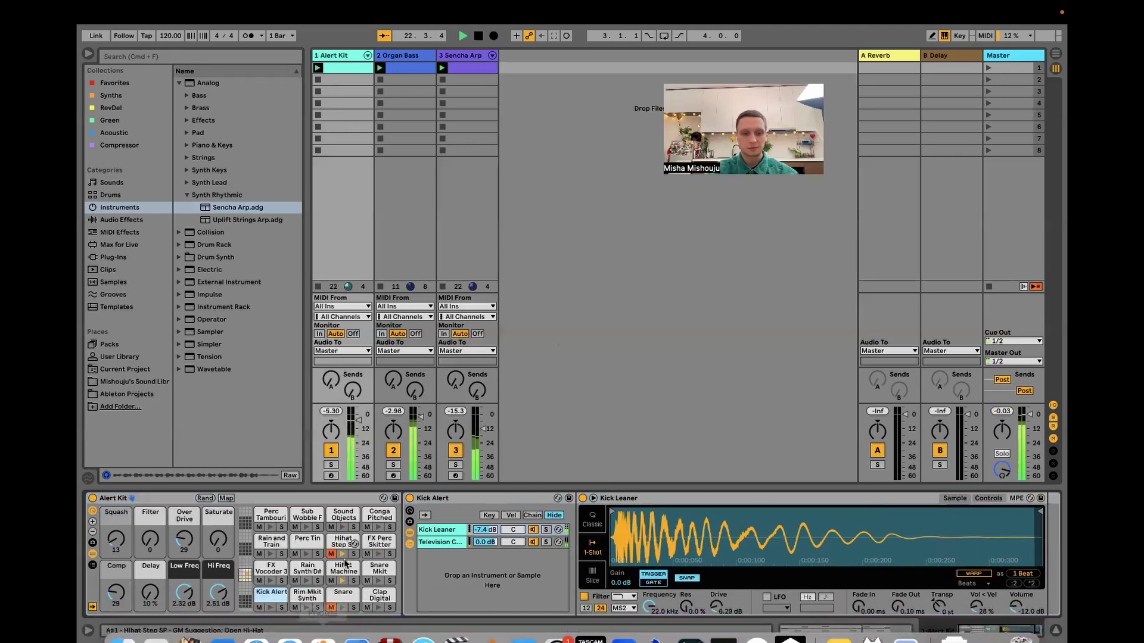
left_click(341, 599)
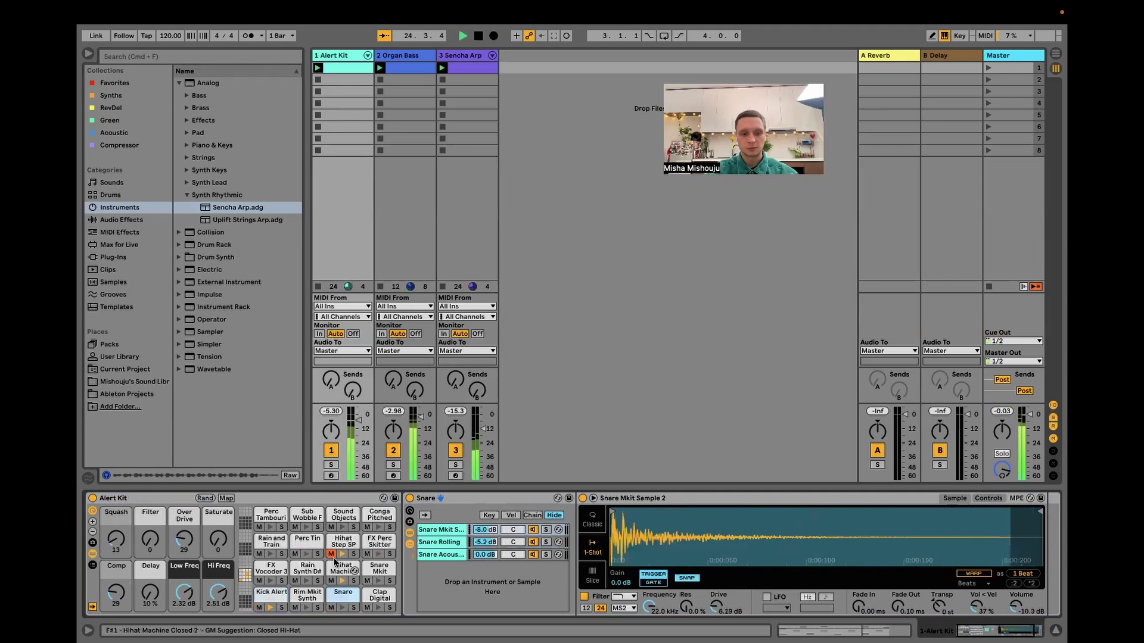